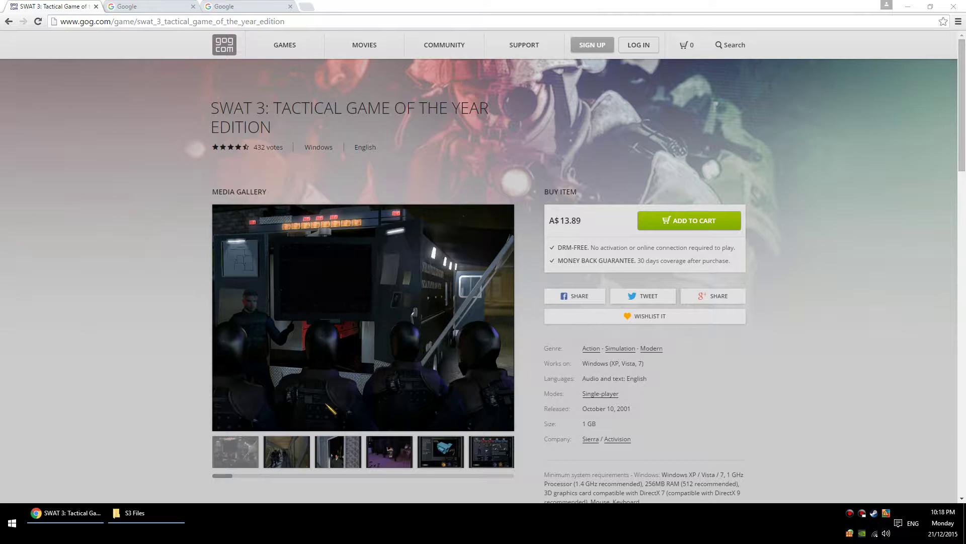
Bring Chrome forward and move from the GOG SWAT 3 tab to the Last Resort Download tab
{"action": "left_click", "coordinate": [678, 396]}
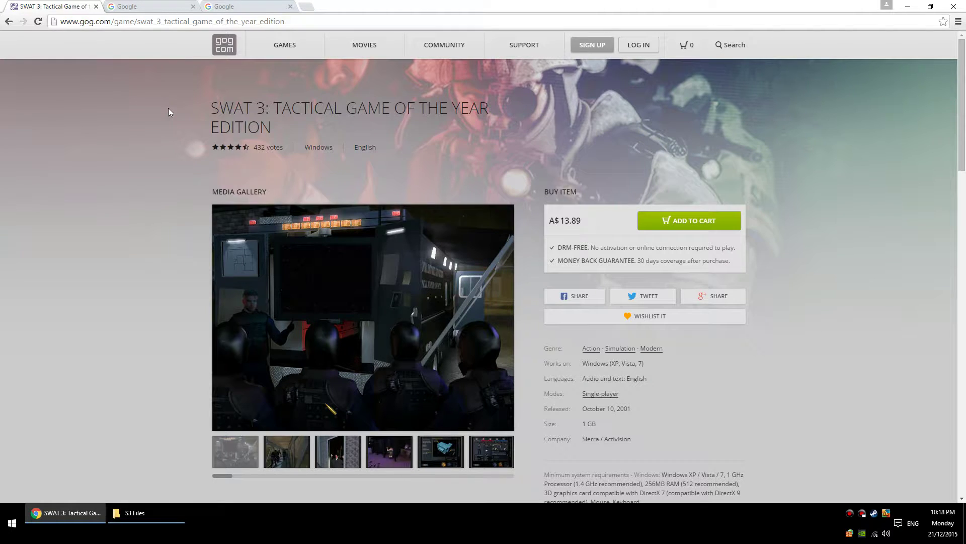
{"action": "left_click", "coordinate": [151, 6]}
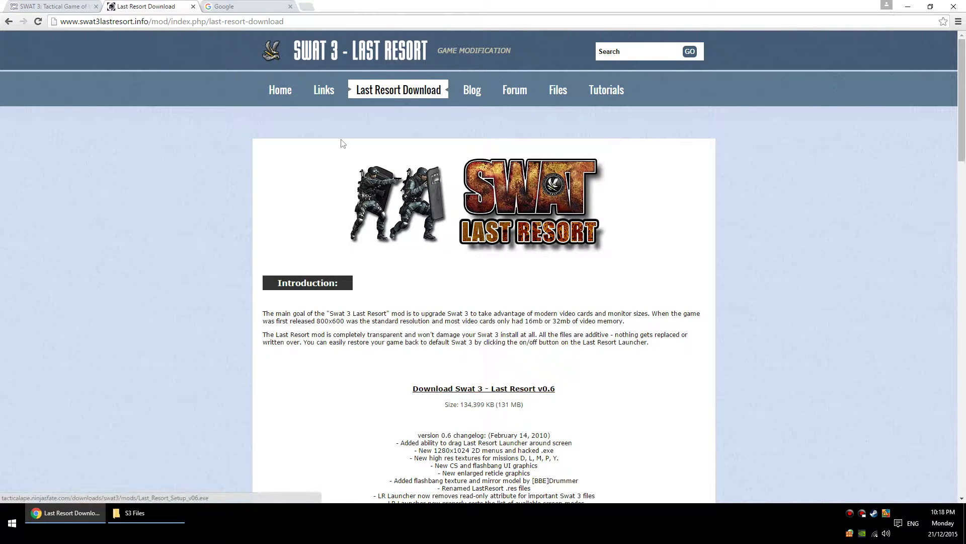
Search Google for 'dgvoodoo2' and open the dgVoodoo 2 result on dege.freeweb.hu
{"action": "left_click", "coordinate": [257, 7]}
{"action": "type", "text": "dg"}
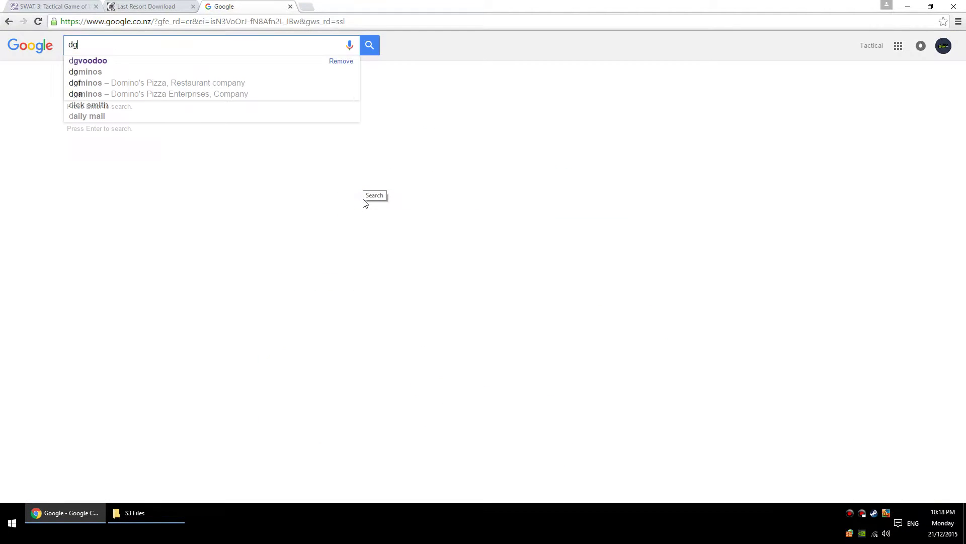
{"action": "type", "text": "voodoo2"}
{"action": "key", "text": "Return"}
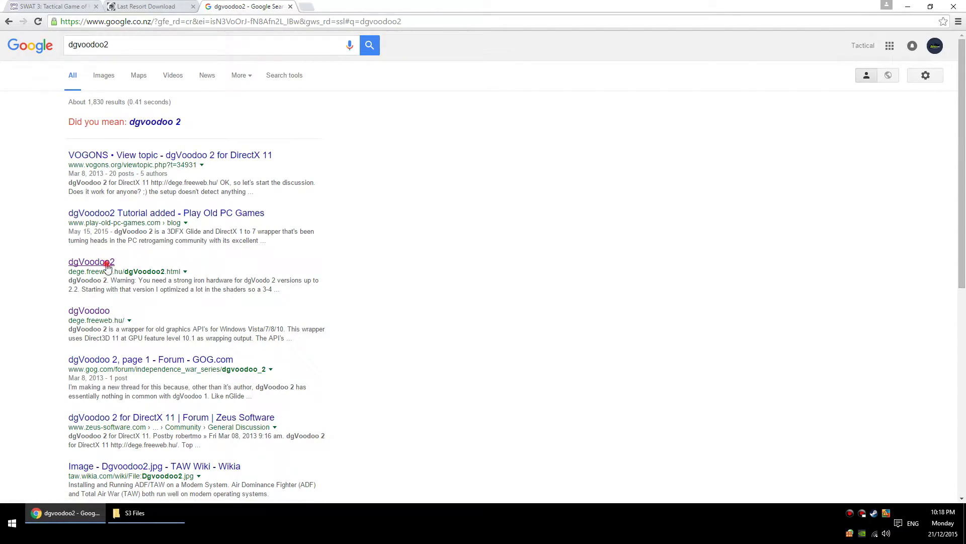
{"action": "left_click", "coordinate": [108, 264]}
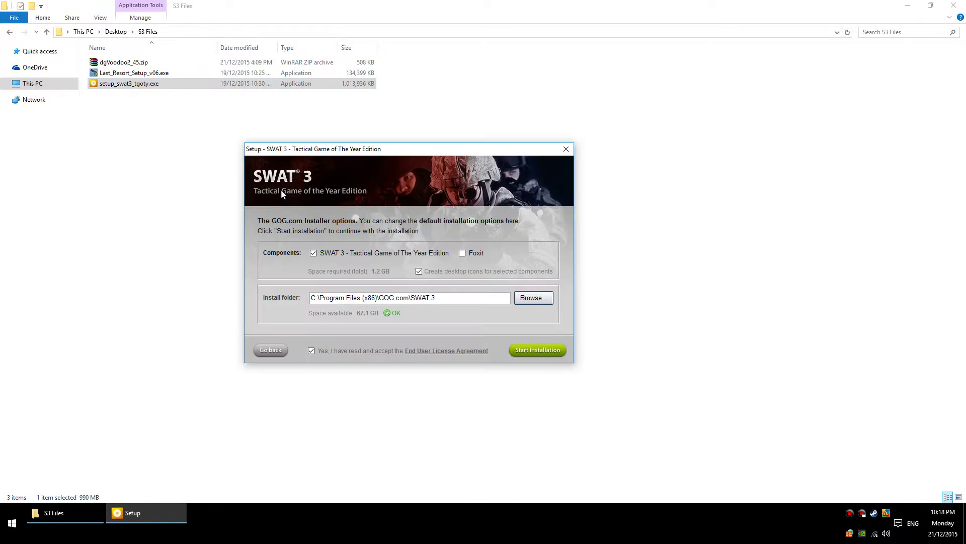
Install SWAT 3 with the GOG installer, exit it, and run Last_Resort_Setup_v06.exe
{"action": "key", "text": "Return"}
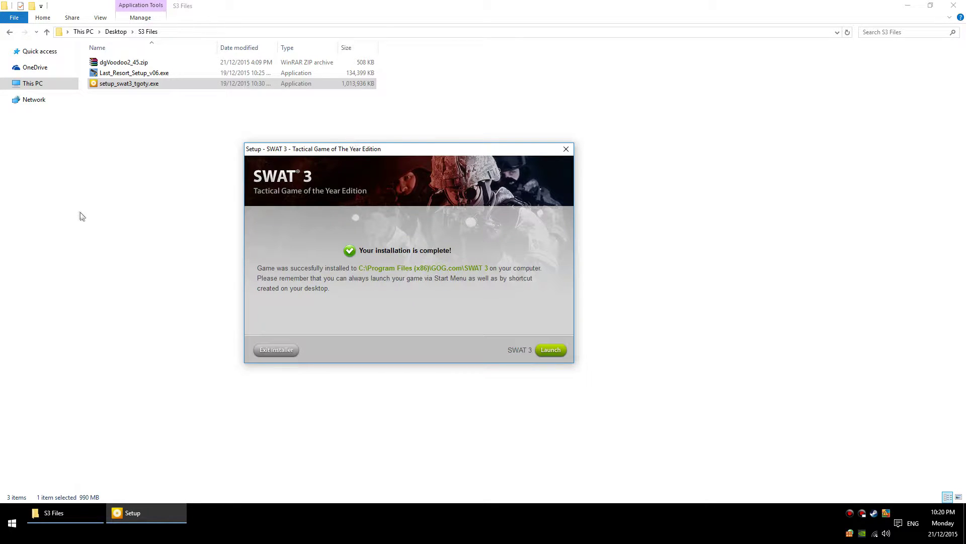
{"action": "left_click", "coordinate": [289, 351]}
{"action": "left_click", "coordinate": [151, 74]}
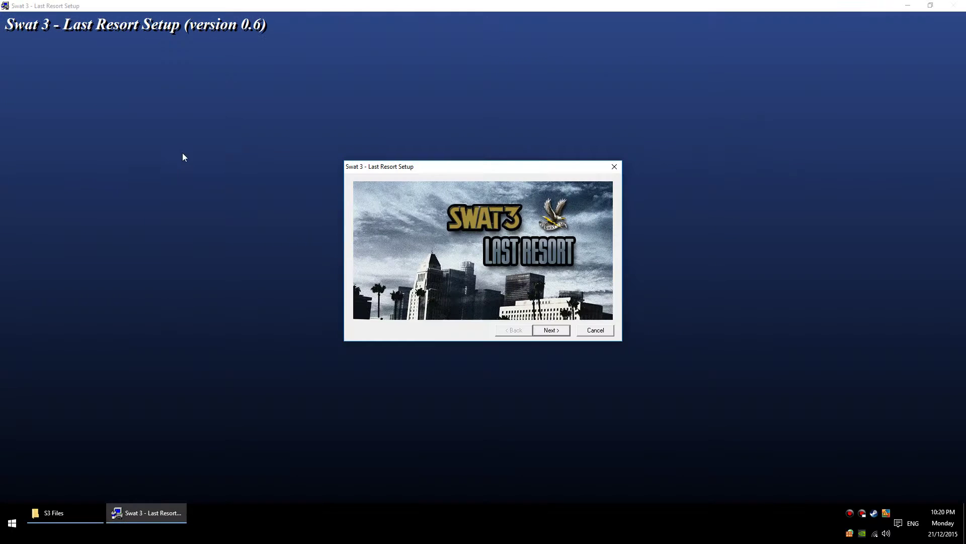
Complete the Last Resort wizard with the default game directory and a desktop shortcut
{"action": "key", "text": "Return"}
{"action": "key", "text": "Return"}
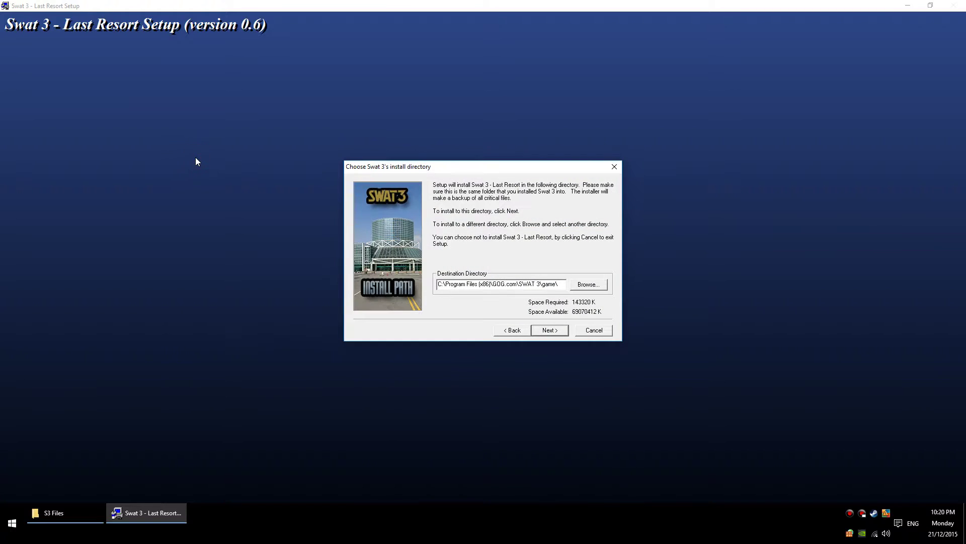
{"action": "key", "text": "Return"}
{"action": "key", "text": "Return"}
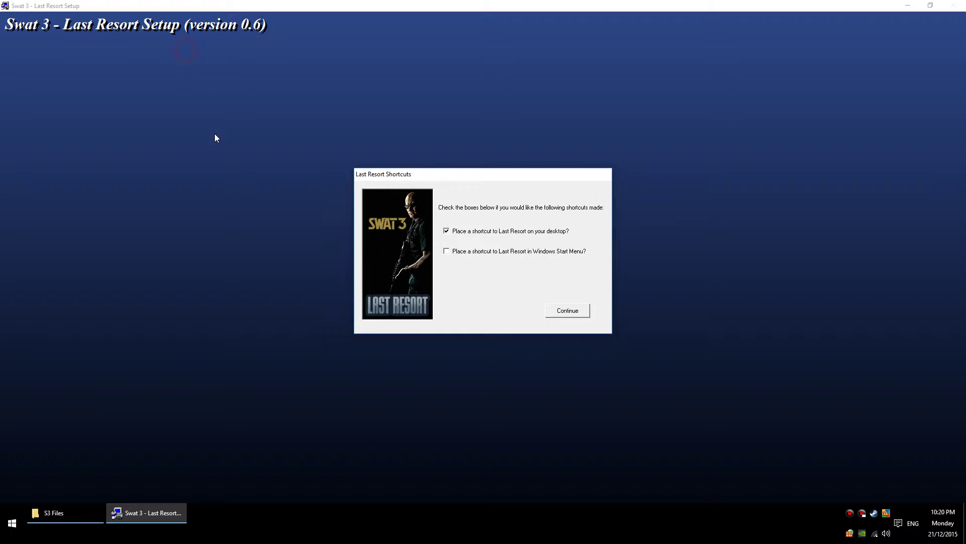
{"action": "key", "text": "Return"}
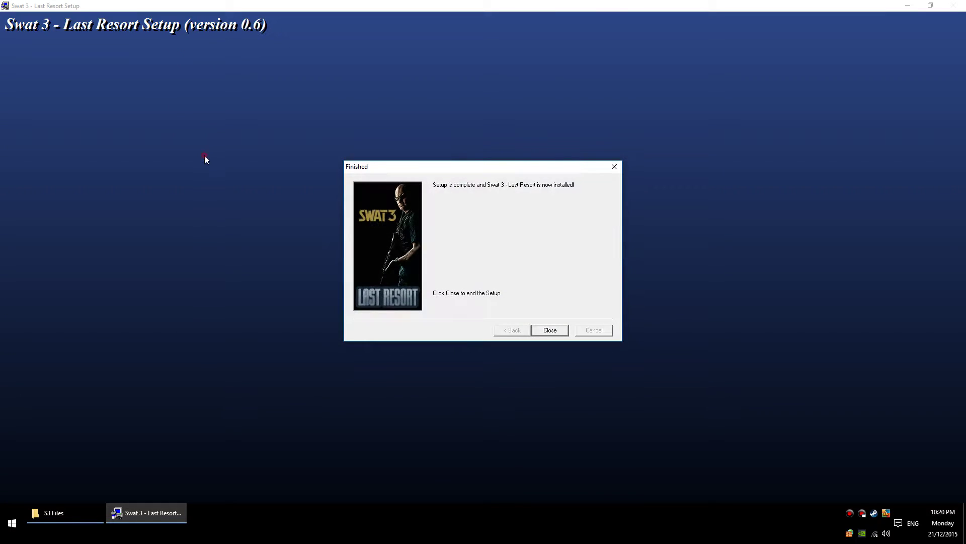
{"action": "key", "text": "Return"}
{"action": "double_click", "coordinate": [143, 62]}
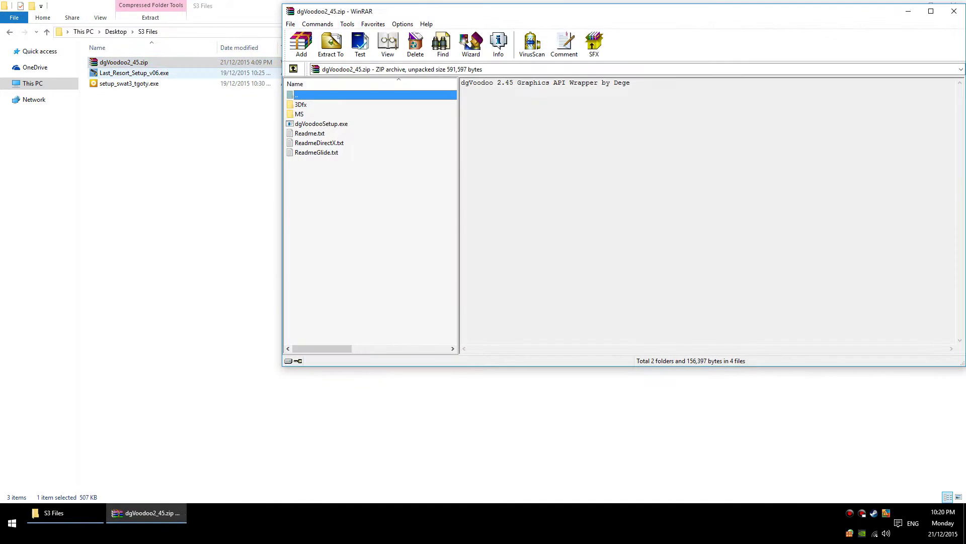
Browse to C:\Program Files (x86)\GOG.com\SWAT 3\game in File Explorer
{"action": "left_click", "coordinate": [7, 83]}
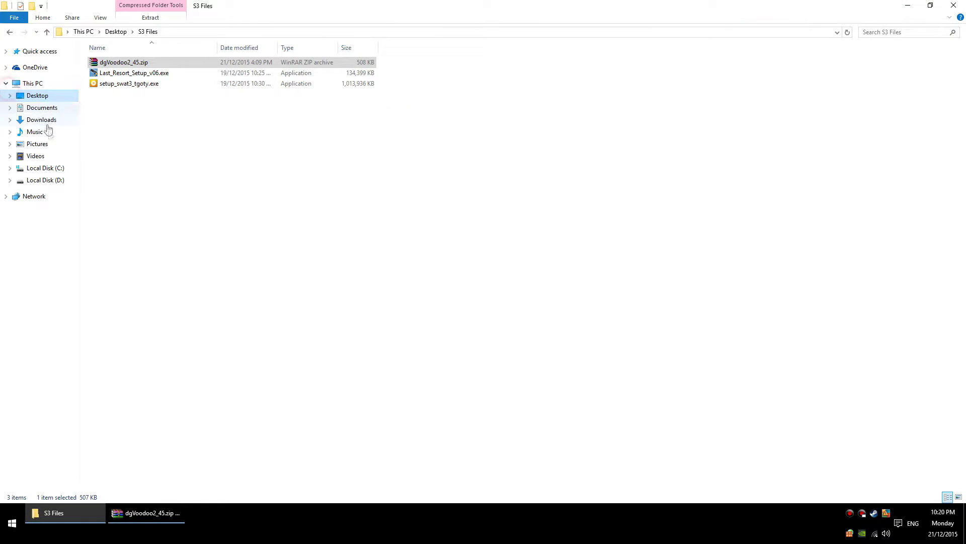
{"action": "left_click", "coordinate": [45, 168]}
{"action": "double_click", "coordinate": [140, 93]}
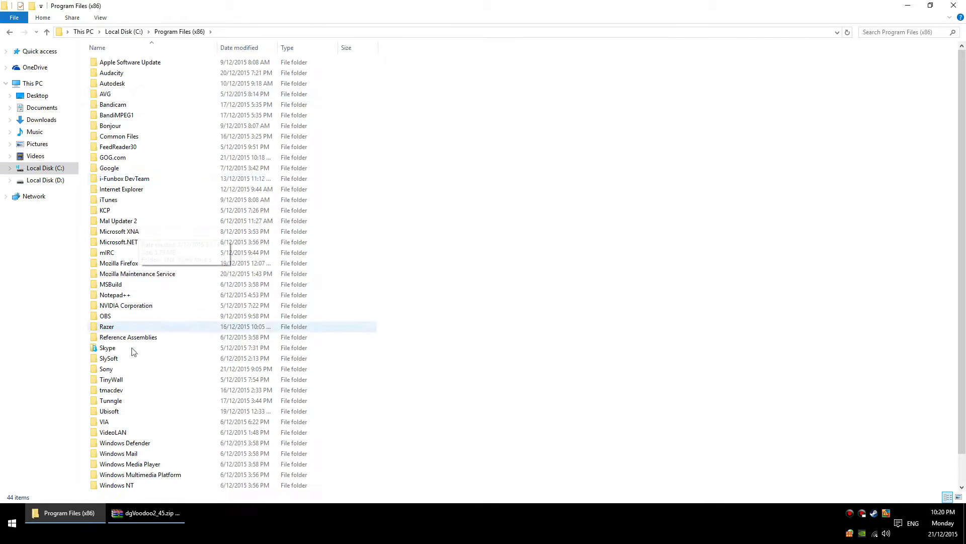
{"action": "double_click", "coordinate": [119, 157]}
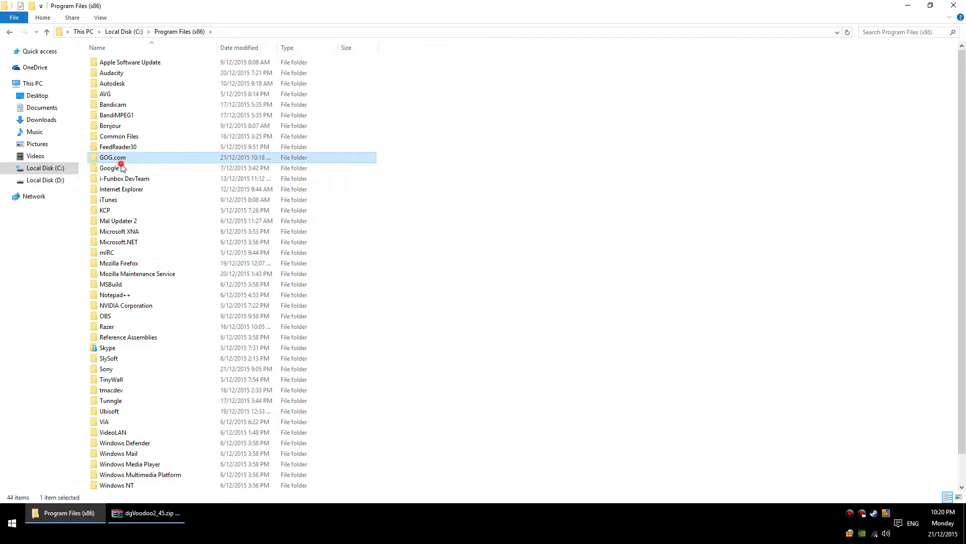
{"action": "double_click", "coordinate": [126, 64]}
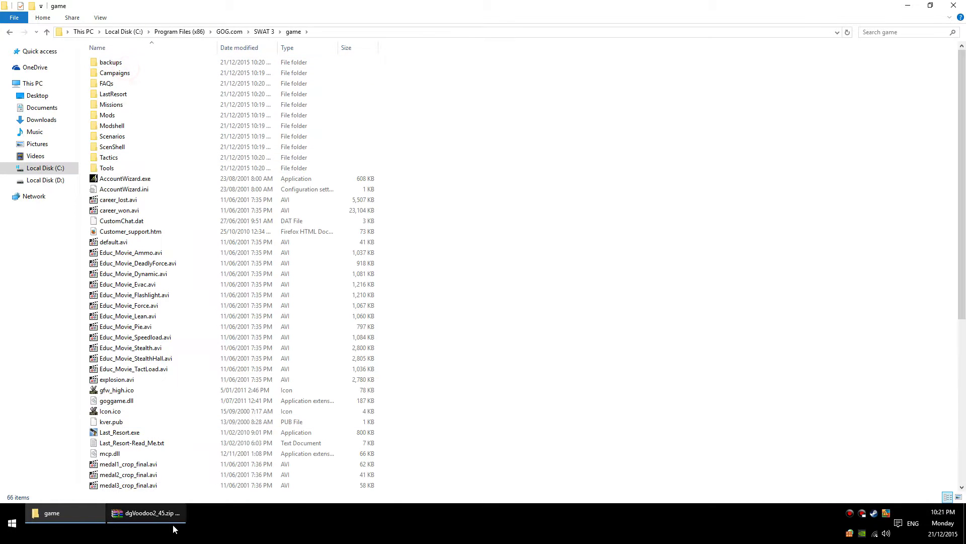
Move D3DImm.dll and DDraw.dll from the archive's MS folder into the game folder, granting admin permission
{"action": "left_click", "coordinate": [172, 518]}
{"action": "left_click_drag", "start_coordinate": [494, 11], "coordinate": [505, 112]}
{"action": "key", "text": "Down"}
{"action": "key", "text": "Down"}
{"action": "key", "text": "Return"}
{"action": "key", "text": "ctrl+a"}
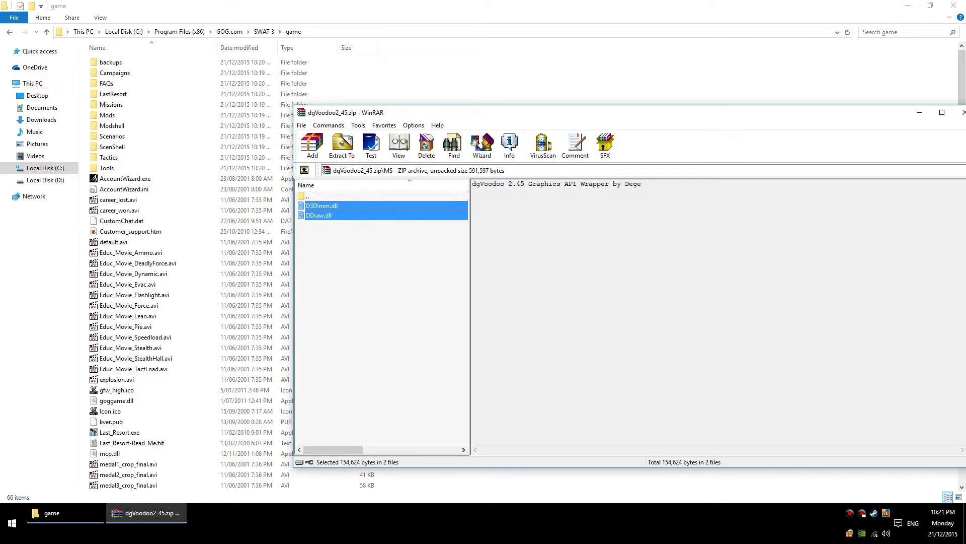
{"action": "left_click_drag", "start_coordinate": [322, 205], "coordinate": [636, 83]}
{"action": "left_click", "coordinate": [387, 192]}
{"action": "left_click", "coordinate": [456, 206]}
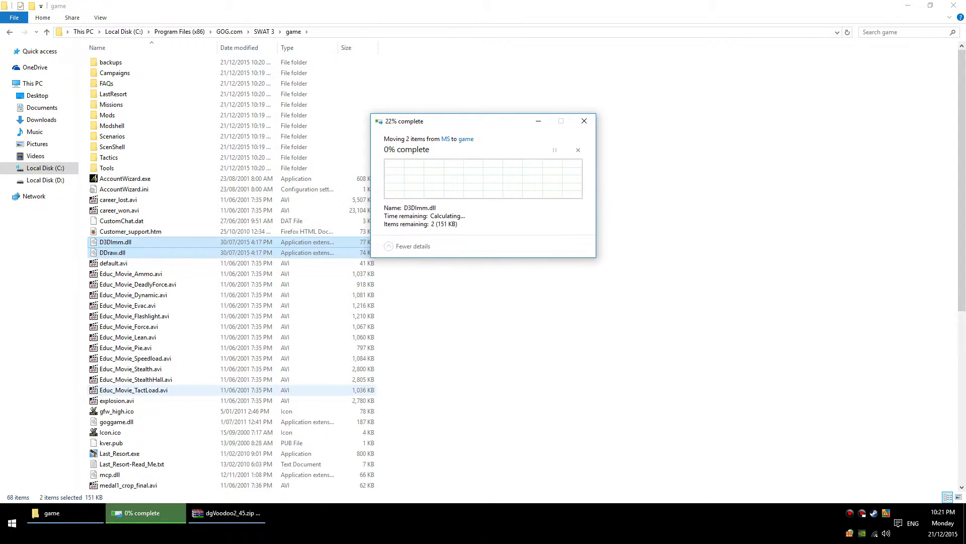
Move dgVoodooSetup.exe from the archive's top level into the game folder
{"action": "key", "text": "BackSpace"}
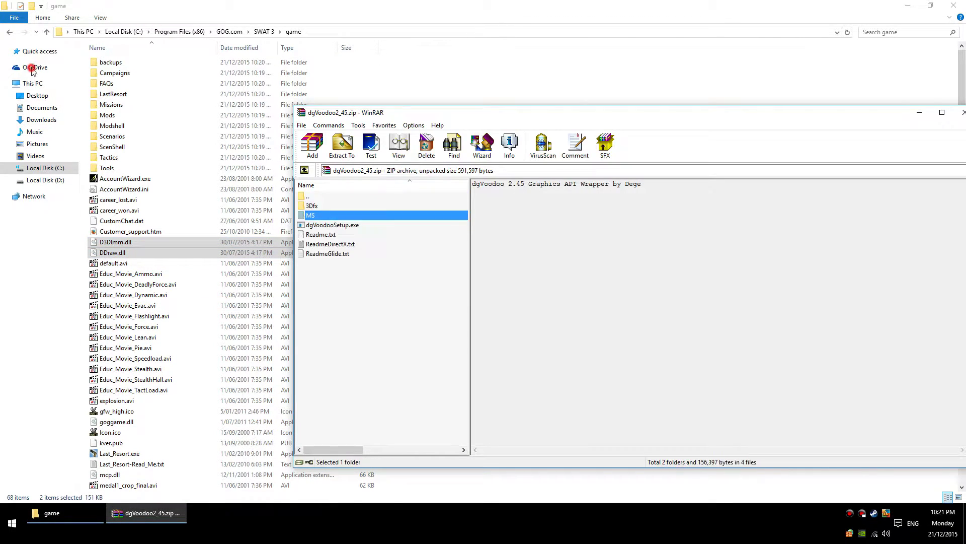
{"action": "key", "text": "Down"}
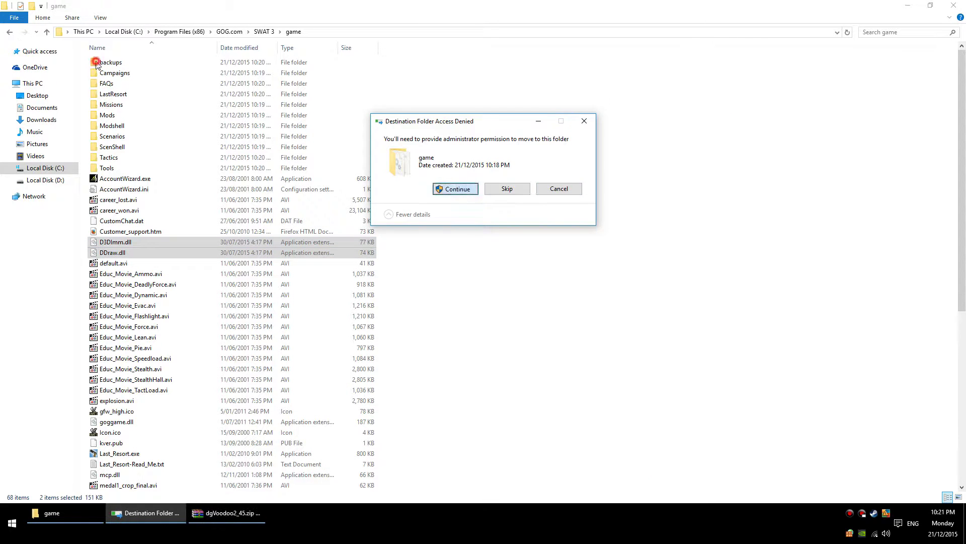
{"action": "key", "text": "Return"}
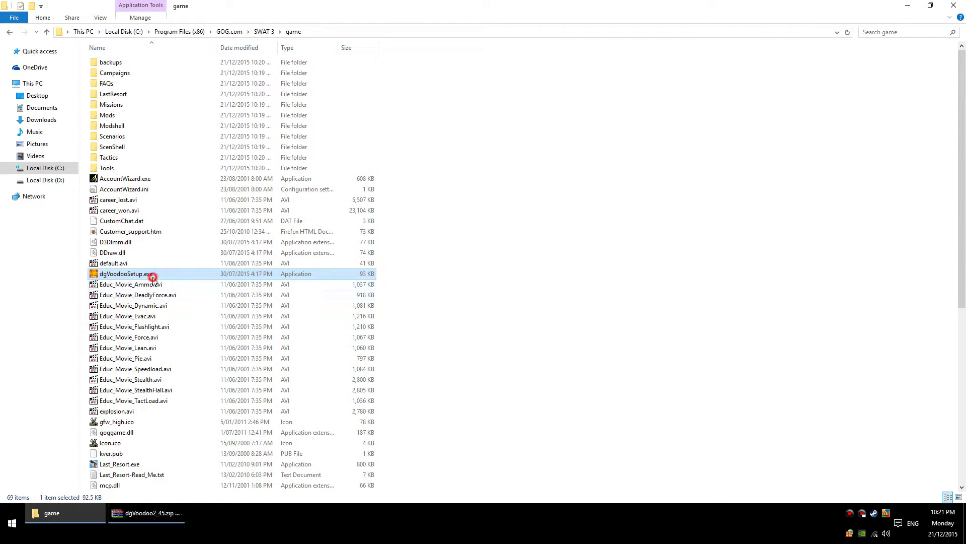
{"action": "double_click", "coordinate": [152, 277]}
Set the DirectX video memory to 128 MB in dgVoodoo Setup
{"action": "key", "text": "alt+r"}
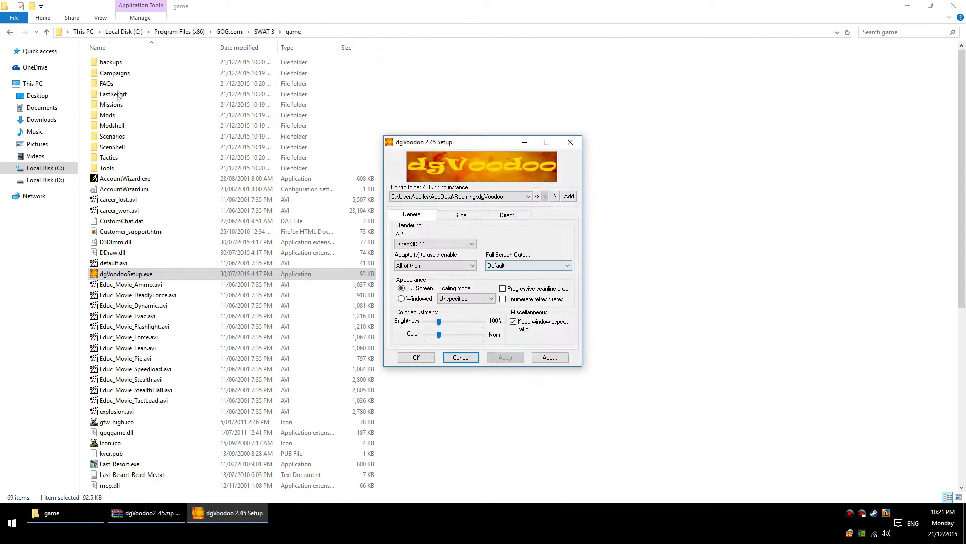
{"action": "key", "text": "ctrl+Tab"}
{"action": "key", "text": "Tab"}
{"action": "key", "text": "Tab"}
{"action": "key", "text": "alt+Down"}
{"action": "key", "text": "Down"}
{"action": "key", "text": "Return"}
Set antialiasing to 8x, turn off the dgVoodoo watermark, and save with OK
{"action": "key", "text": "Tab"}
{"action": "key", "text": "Tab"}
{"action": "key", "text": "Tab"}
{"action": "key", "text": "Tab"}
{"action": "key", "text": "space"}
{"action": "key", "text": "alt+a"}
{"action": "key", "text": "Tab"}
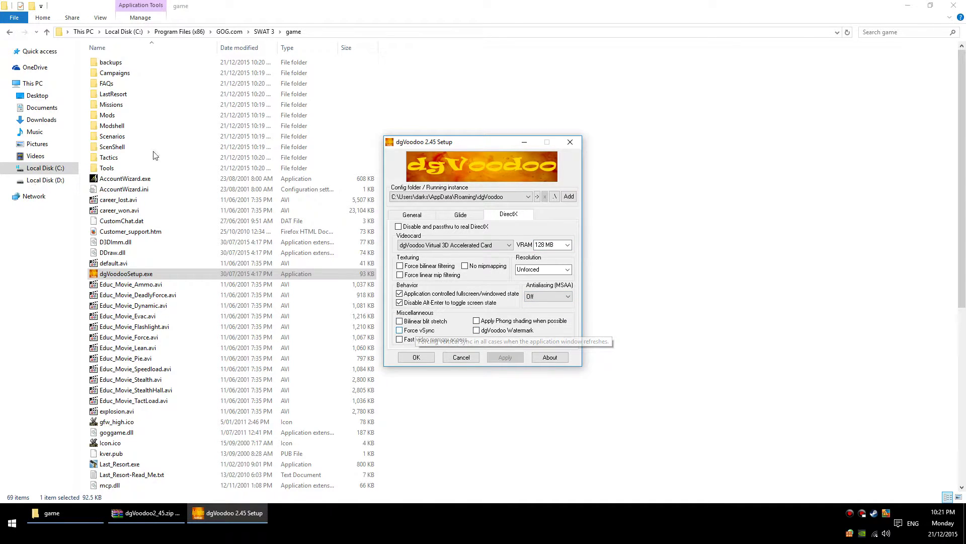
{"action": "key", "text": "alt+Down"}
{"action": "key", "text": "Down"}
{"action": "key", "text": "Down"}
{"action": "key", "text": "Down"}
{"action": "key", "text": "Return"}
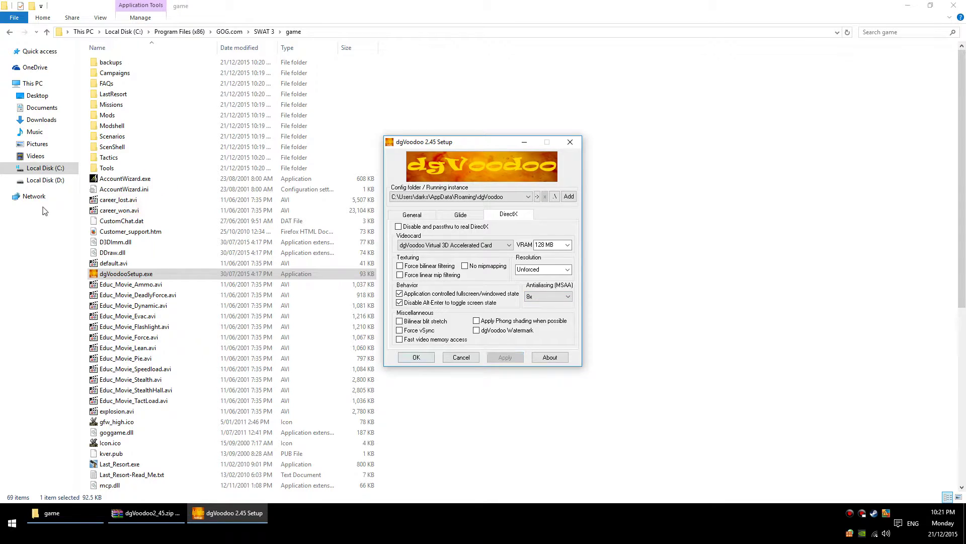
{"action": "key", "text": "Return"}
{"action": "scroll", "coordinate": [518, 325], "scroll_direction": "down", "scroll_amount": 3}
Set Last_Resort.exe to run in Windows 7 compatibility mode
{"action": "right_click", "coordinate": [126, 370]}
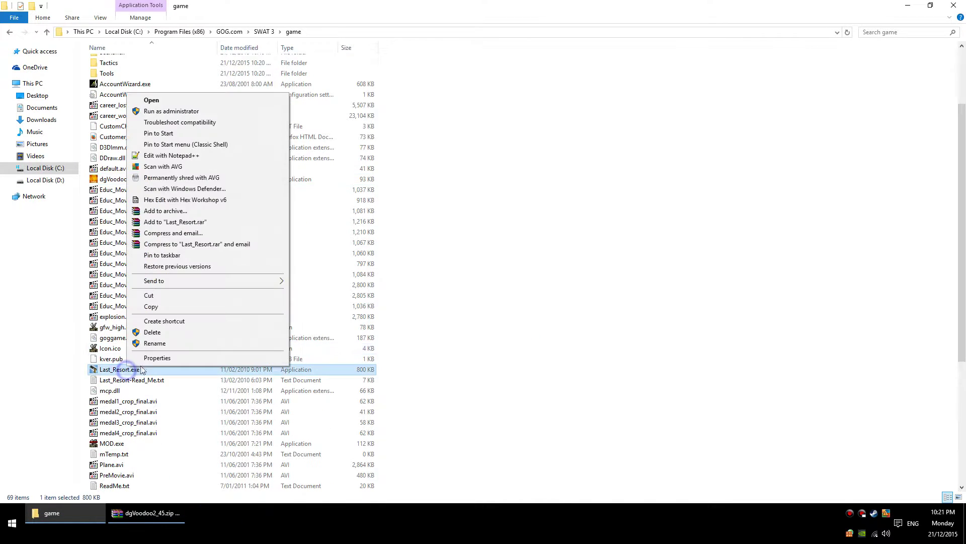
{"action": "left_click", "coordinate": [144, 356]}
{"action": "key", "text": "ctrl+Tab"}
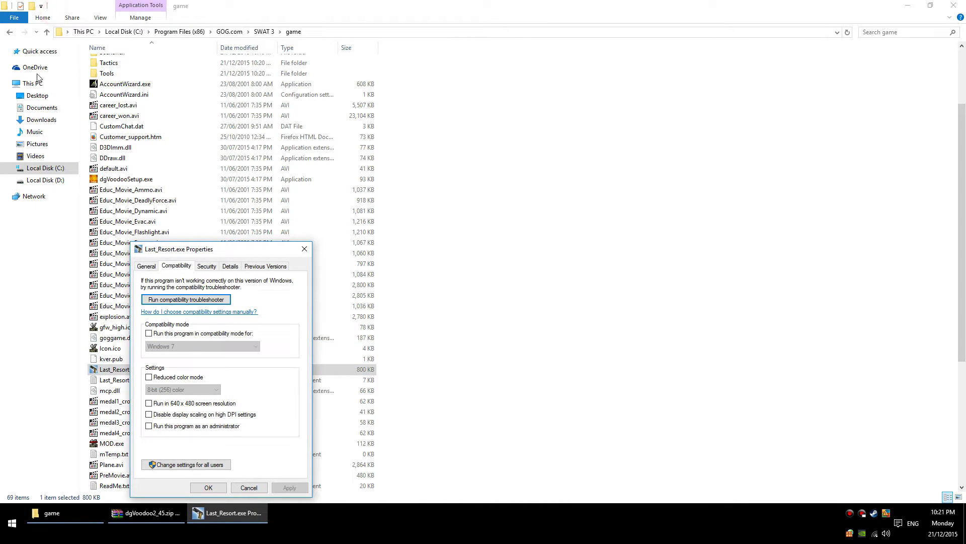
{"action": "key", "text": "Tab"}
{"action": "key", "text": "Tab"}
{"action": "key", "text": "Tab"}
{"action": "key", "text": "space"}
{"action": "key", "text": "Tab"}
{"action": "key", "text": "Up"}
{"action": "key", "text": "alt+a"}
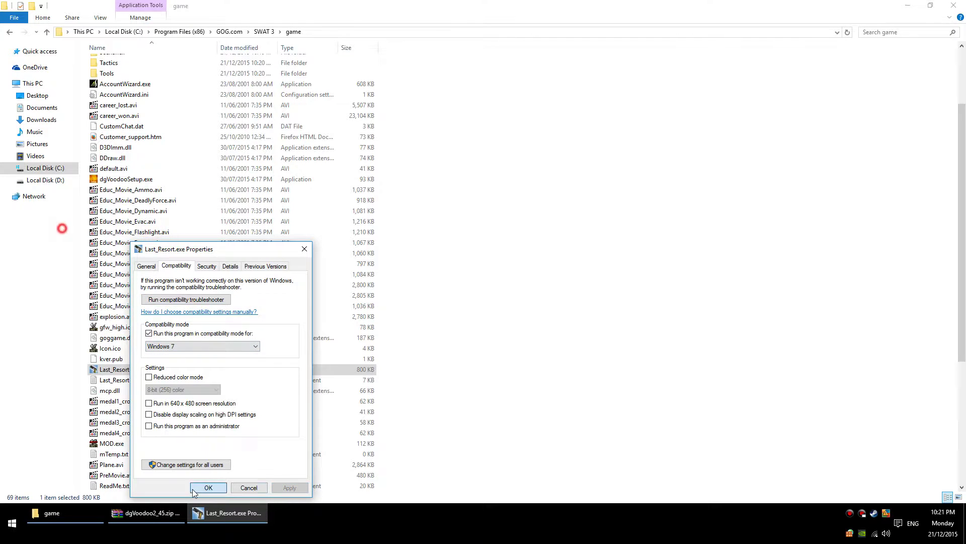
{"action": "key", "text": "Return"}
{"action": "scroll", "coordinate": [212, 371], "scroll_direction": "down", "scroll_amount": 6}
Open and close the Compatibility properties of swat.exe and swat_800x600.exe
{"action": "right_click", "coordinate": [109, 391]}
{"action": "left_click", "coordinate": [140, 382]}
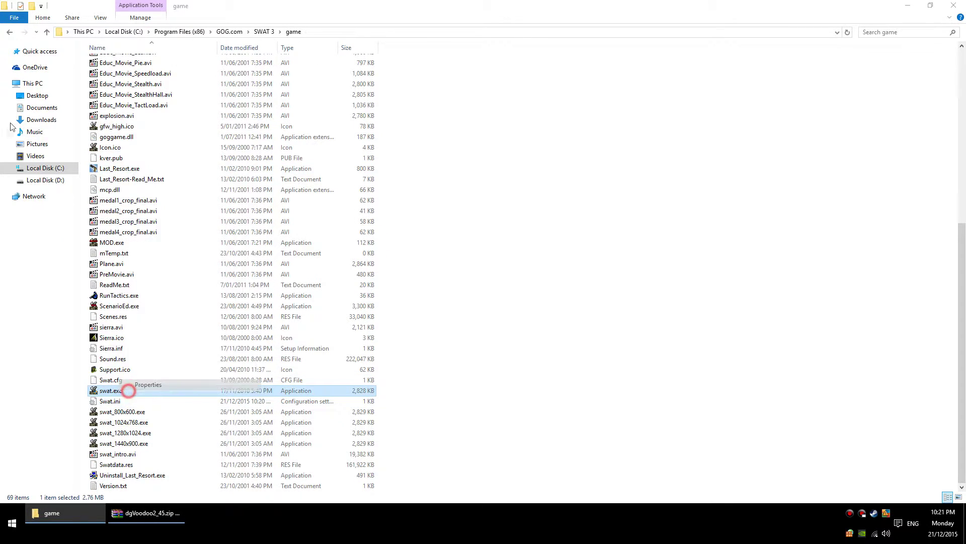
{"action": "key", "text": "ctrl+Tab"}
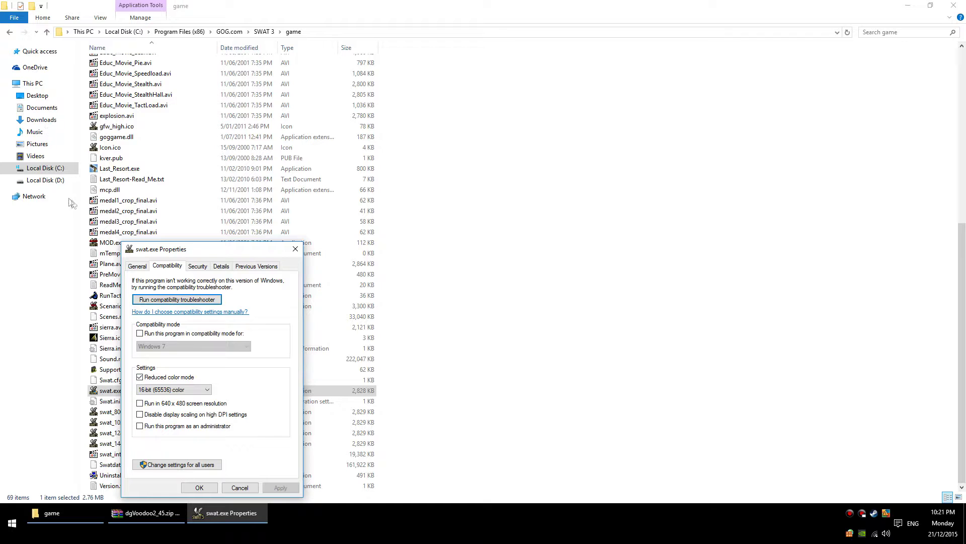
{"action": "key", "text": "Tab"}
{"action": "key", "text": "Escape"}
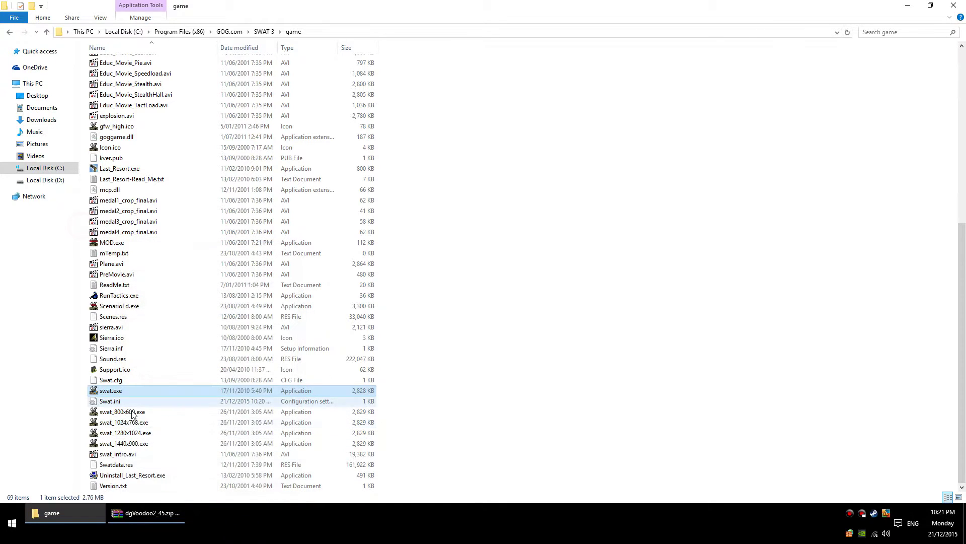
{"action": "left_click", "coordinate": [116, 411]}
{"action": "right_click", "coordinate": [129, 411]}
{"action": "left_click", "coordinate": [166, 397]}
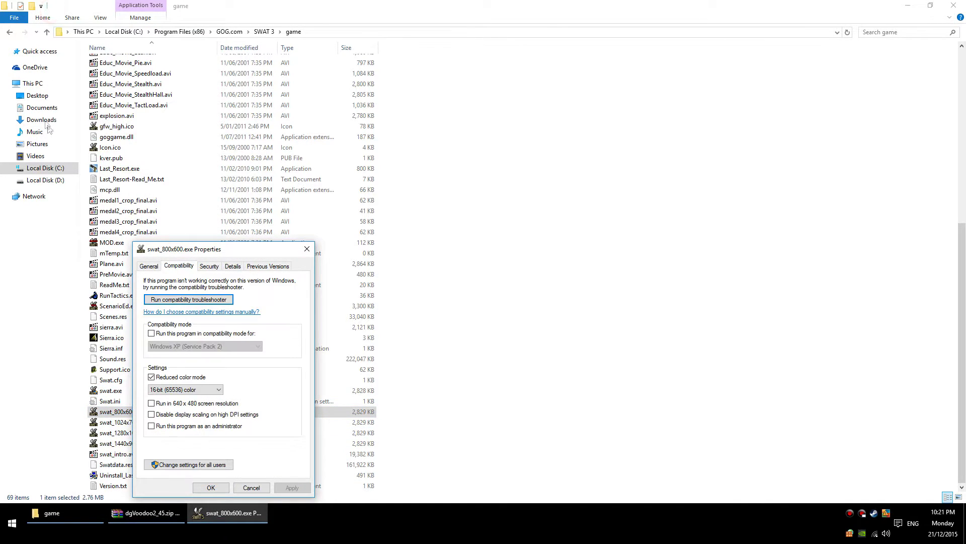
{"action": "key", "text": "Escape"}
Give swat_1024x768.exe reduced colour mode at 16-bit (65536) colour
{"action": "left_click", "coordinate": [121, 422]}
{"action": "right_click", "coordinate": [125, 422]}
{"action": "left_click", "coordinate": [162, 408]}
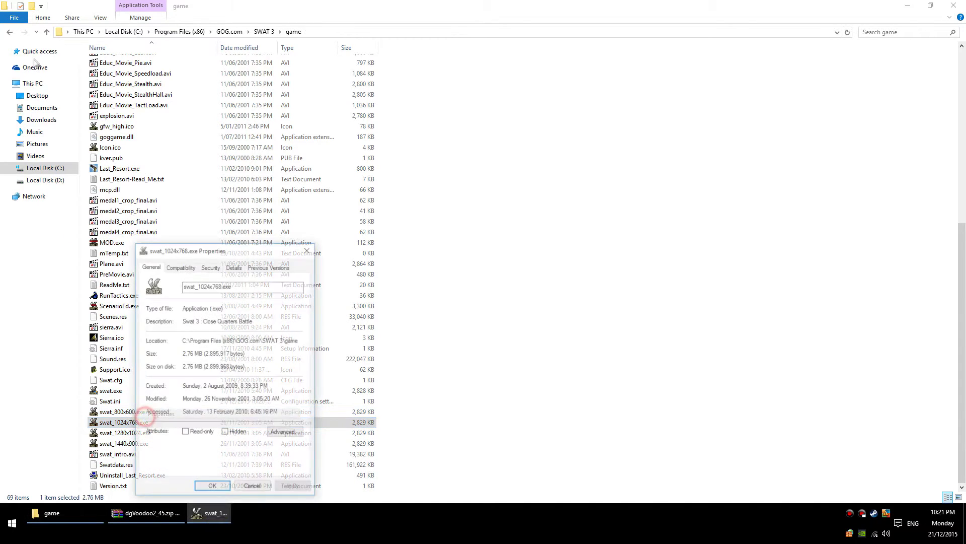
{"action": "key", "text": "ctrl+Tab"}
{"action": "key", "text": "Tab"}
{"action": "key", "text": "Tab"}
{"action": "key", "text": "Tab"}
{"action": "key", "text": "space"}
{"action": "key", "text": "Tab"}
{"action": "key", "text": "alt+Down"}
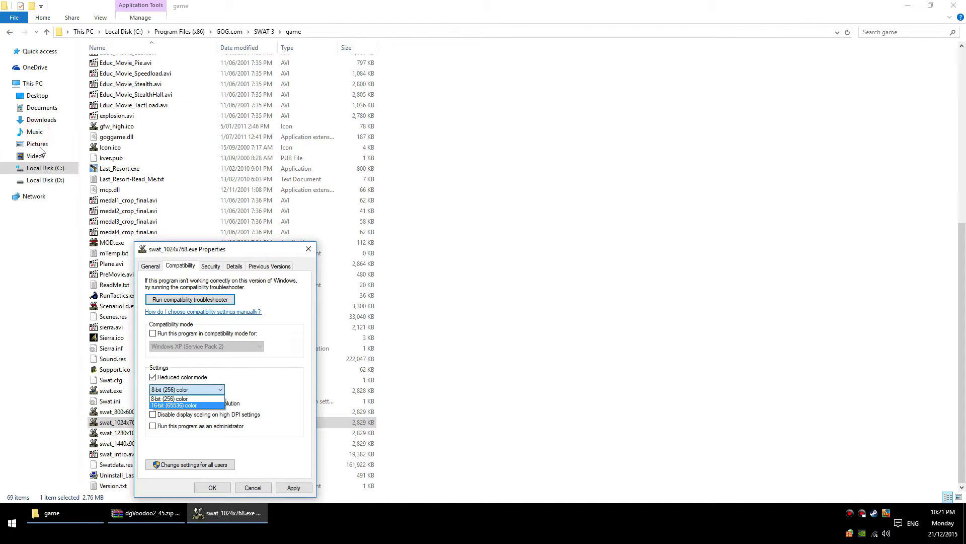
{"action": "key", "text": "Down"}
{"action": "key", "text": "Return"}
{"action": "key", "text": "Return"}
{"action": "left_click", "coordinate": [123, 431]}
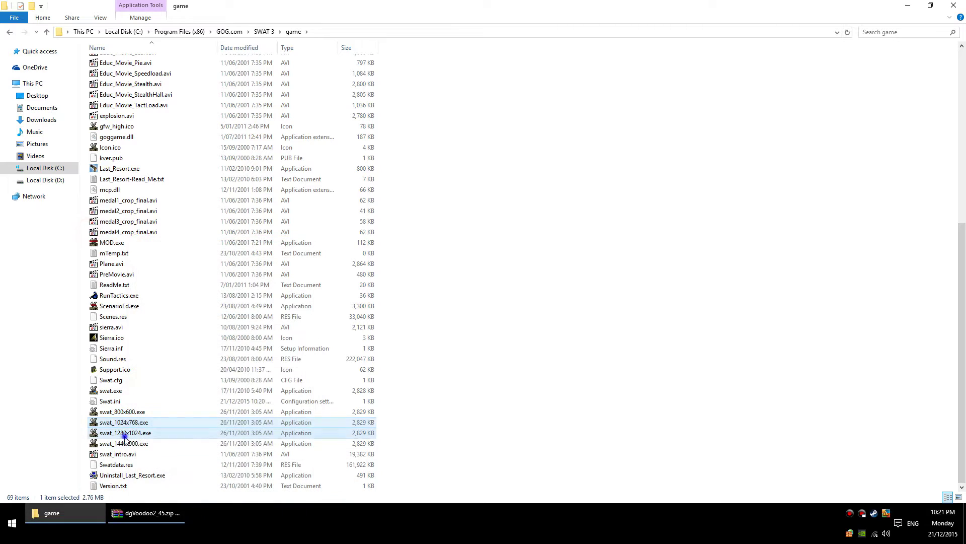
Give swat_1280x1024.exe reduced colour mode at 16-bit (65536) colour and apply
{"action": "right_click", "coordinate": [129, 433]}
{"action": "left_click", "coordinate": [136, 426]}
{"action": "key", "text": "ctrl+Tab"}
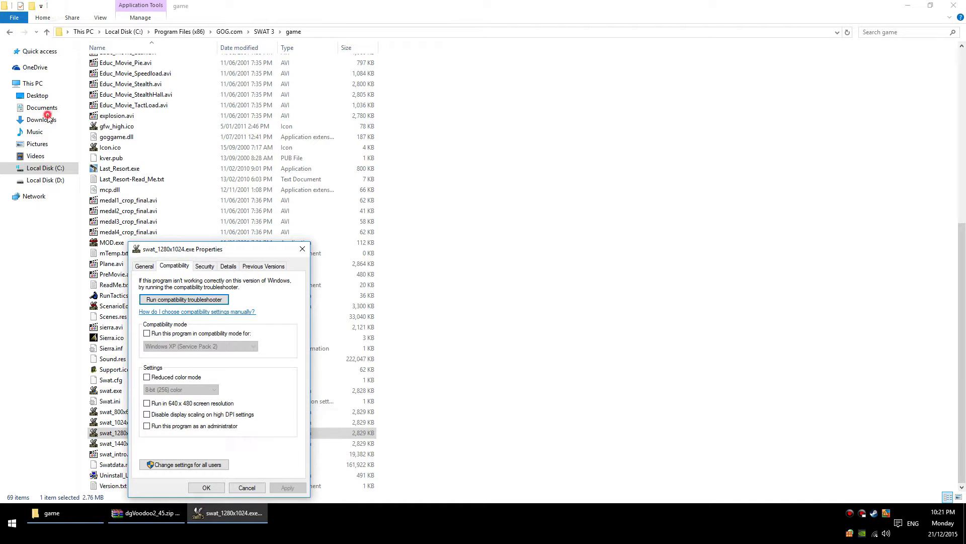
{"action": "key", "text": "Tab"}
{"action": "key", "text": "Tab"}
{"action": "key", "text": "Tab"}
{"action": "key", "text": "space"}
{"action": "key", "text": "Tab"}
{"action": "key", "text": "alt+Down"}
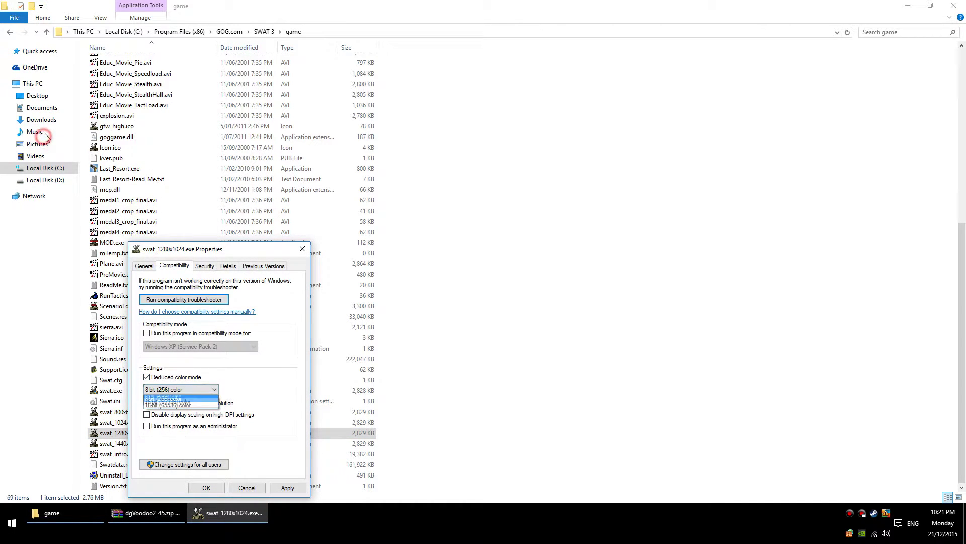
{"action": "key", "text": "Down"}
{"action": "key", "text": "Return"}
{"action": "key", "text": "alt+a"}
{"action": "key", "text": "Return"}
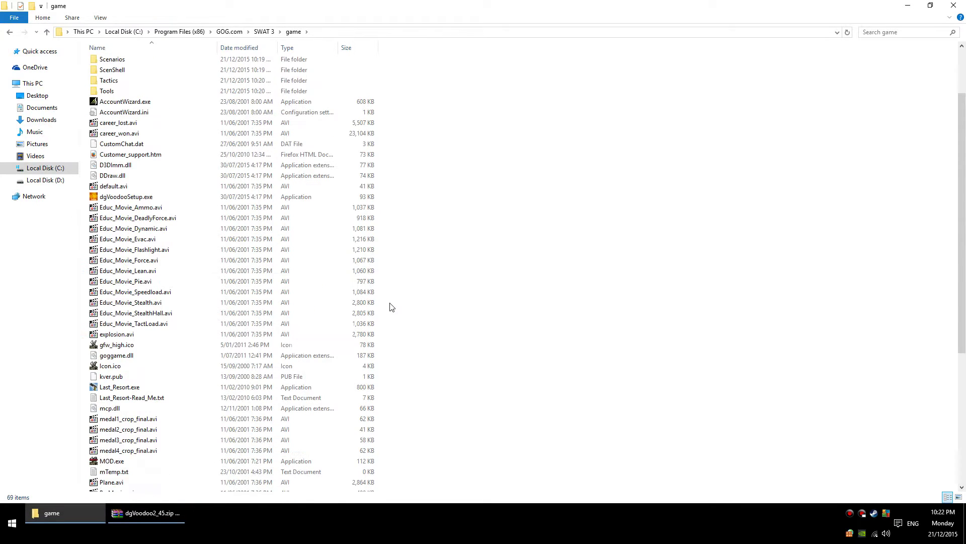
{"action": "double_click", "coordinate": [135, 264]}
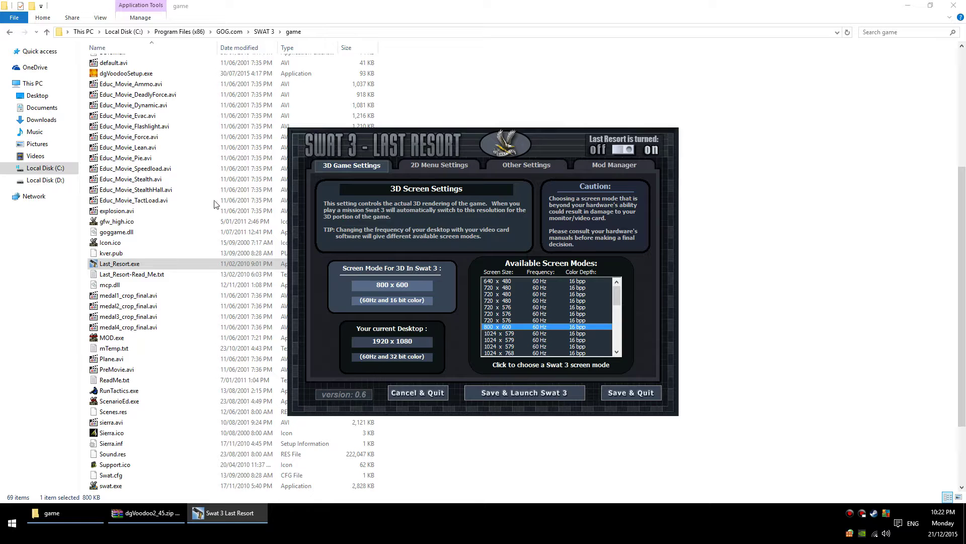
View the 2D Menu and Other Settings tabs and tick 'Skip over the opening intro movies'
{"action": "left_click", "coordinate": [141, 43]}
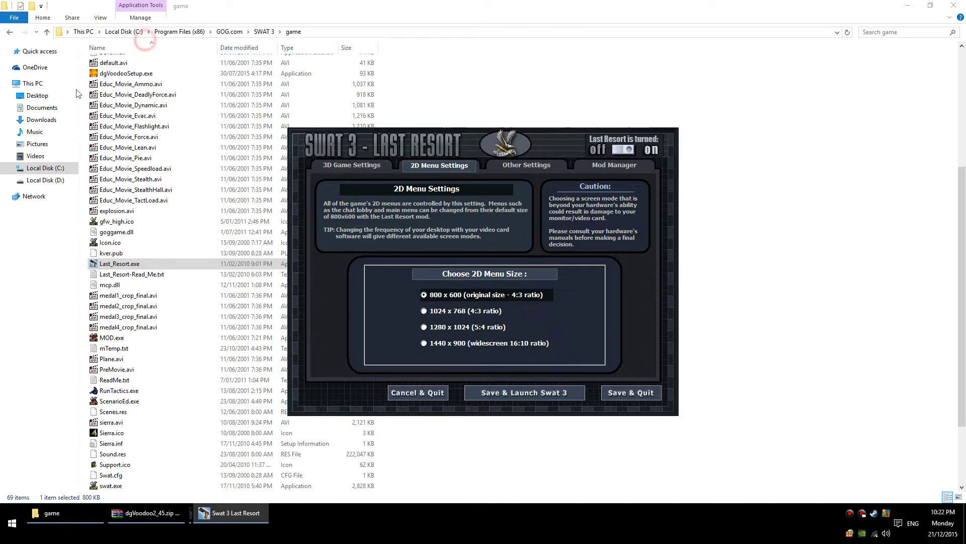
{"action": "left_click", "coordinate": [214, 54]}
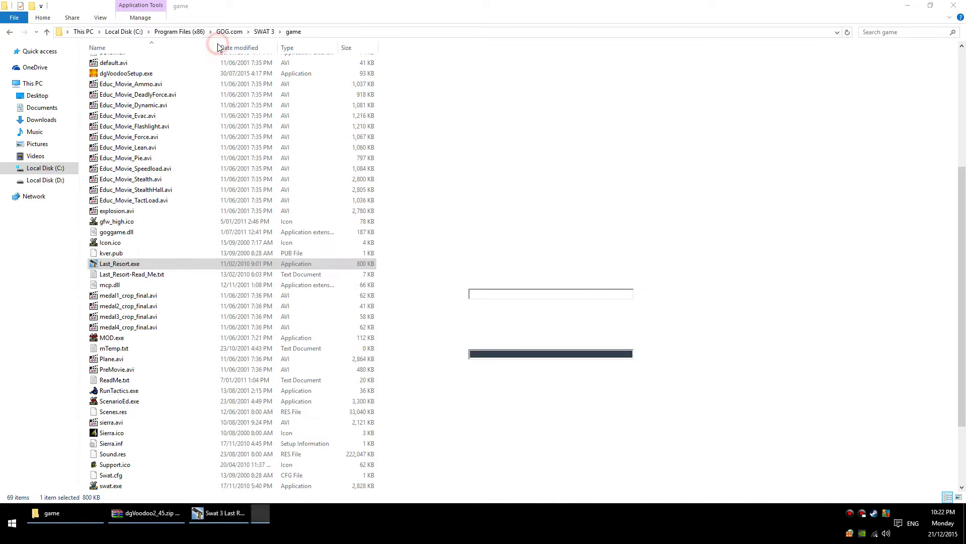
{"action": "left_click", "coordinate": [206, 78]}
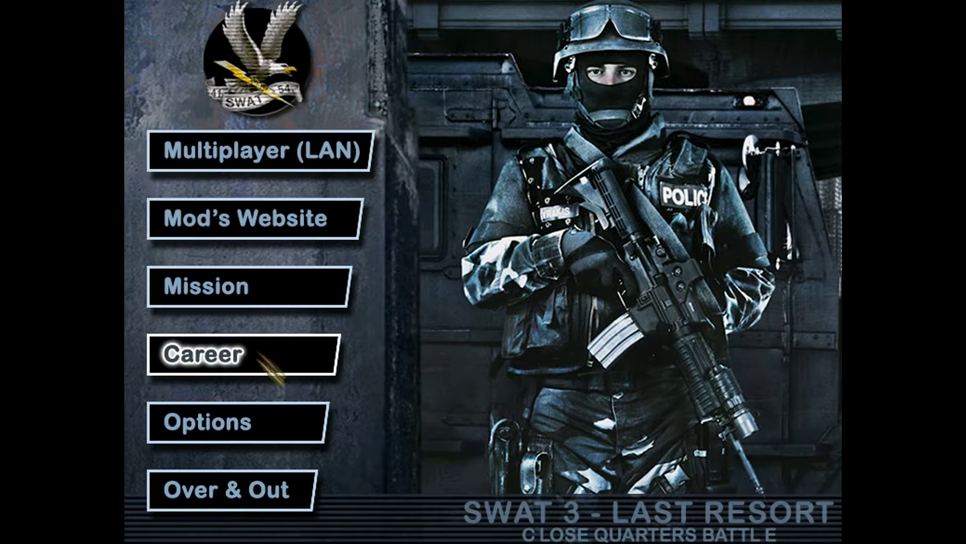
Set the 3D Adapter option to dgVoodoo and go back to the main menu
{"action": "left_click", "coordinate": [256, 410]}
{"action": "left_click", "coordinate": [708, 99]}
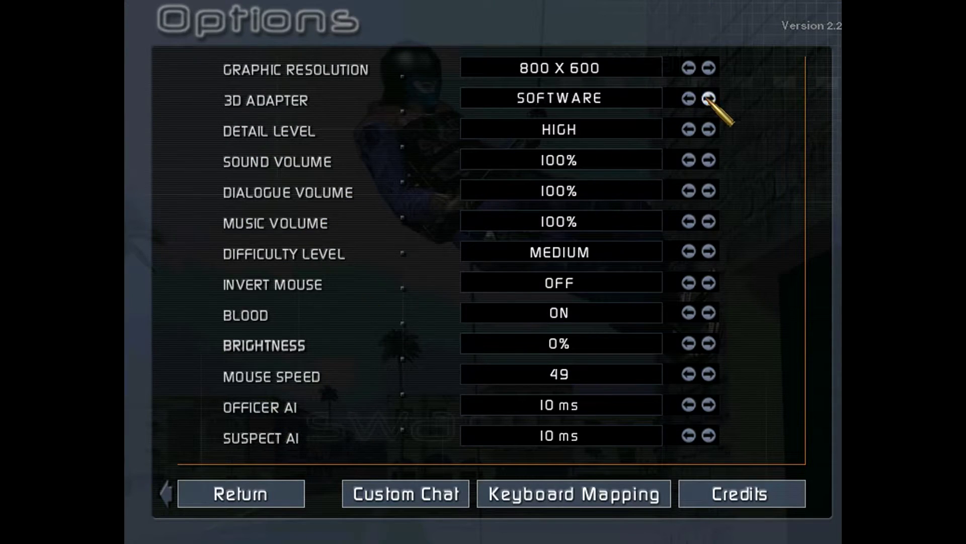
{"action": "left_click", "coordinate": [276, 493]}
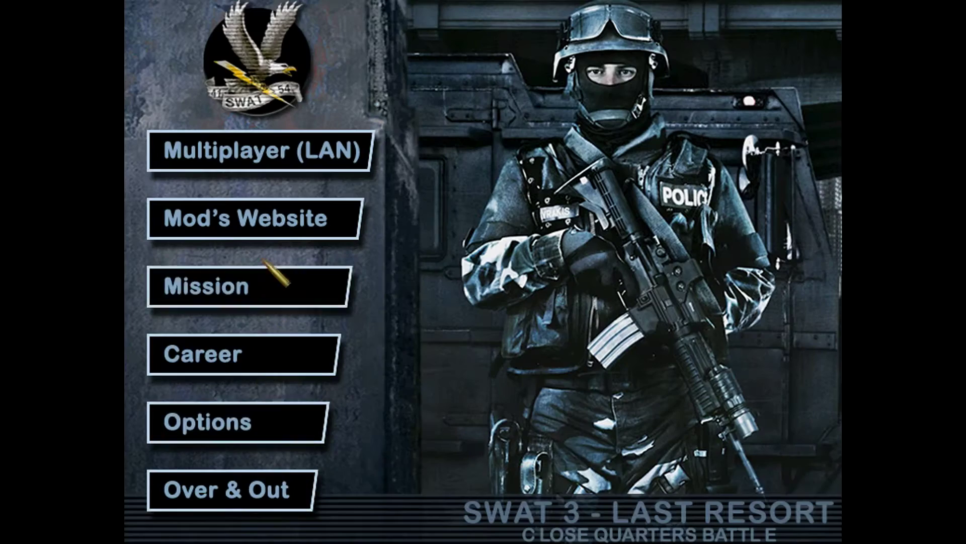
Create a co-op LAN game as the existing officer, play briefly, then quit
{"action": "left_click", "coordinate": [289, 158]}
{"action": "left_click", "coordinate": [700, 332]}
{"action": "left_click", "coordinate": [545, 499]}
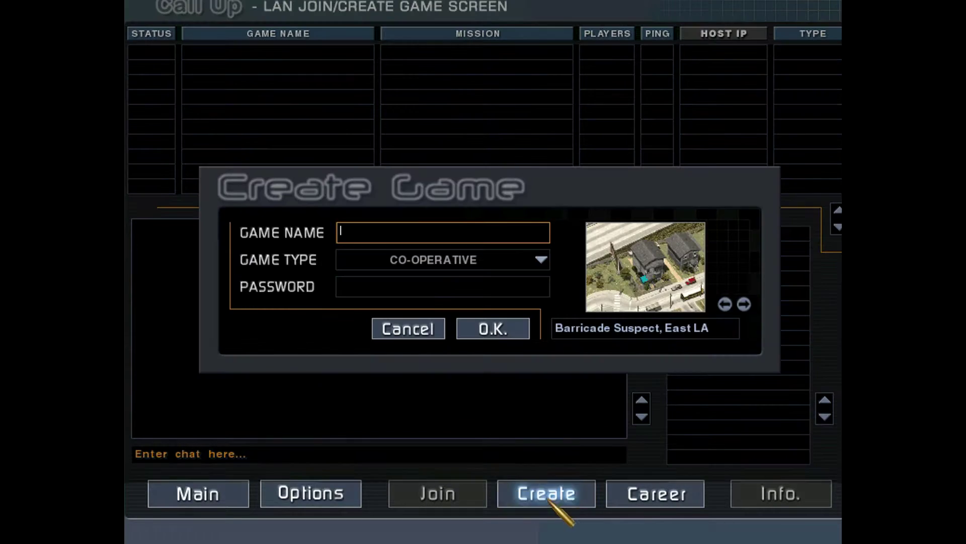
{"action": "type", "text": "2"}
{"action": "left_click", "coordinate": [493, 328]}
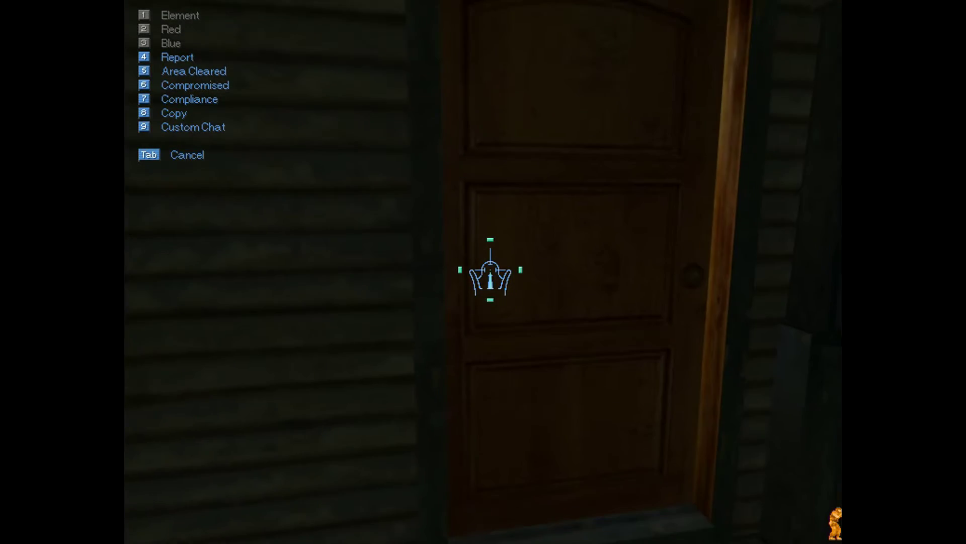
{"action": "key", "text": "Escape"}
{"action": "left_click", "coordinate": [465, 321]}
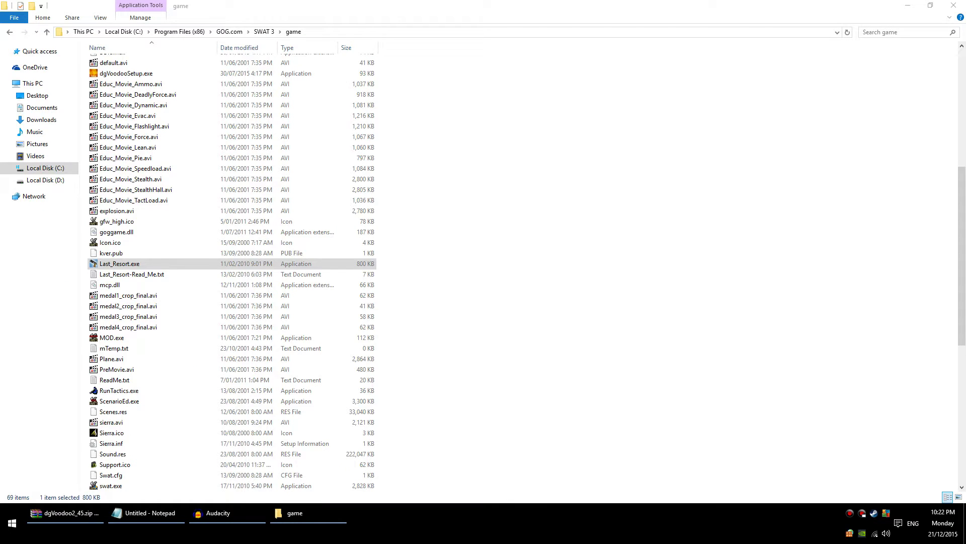
{"action": "double_click", "coordinate": [181, 265]}
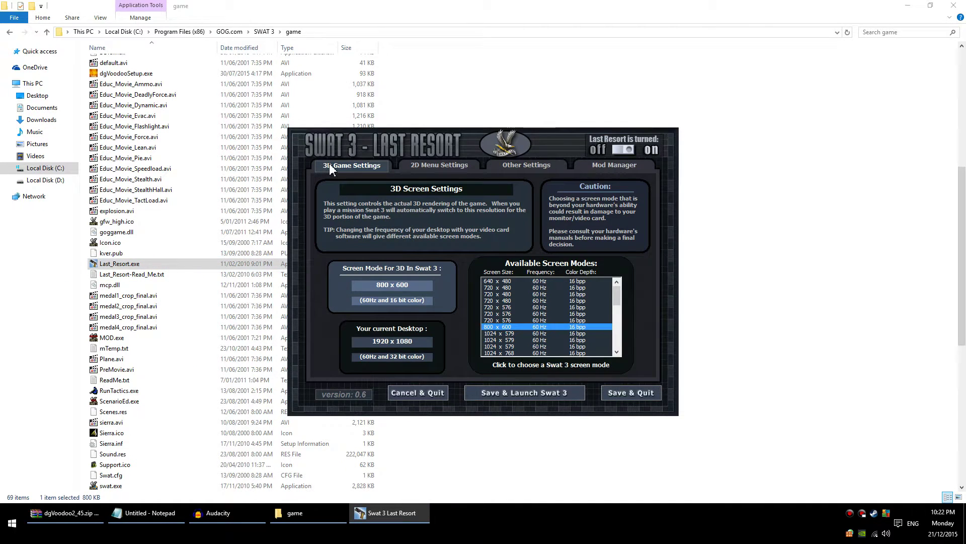
Pick the 1920 x 1080 screen mode and a larger 2D menu size, then Save & Launch
{"action": "key", "text": "Down"}
{"action": "key", "text": "Down"}
{"action": "key", "text": "Down"}
{"action": "key", "text": "Down"}
{"action": "key", "text": "Down"}
{"action": "key", "text": "Down"}
{"action": "key", "text": "Down"}
{"action": "key", "text": "Down"}
{"action": "key", "text": "Down"}
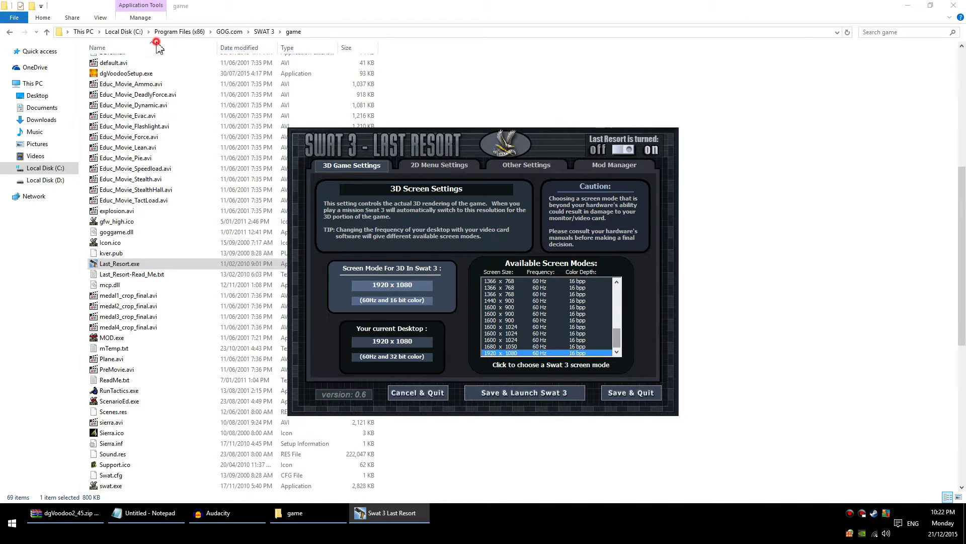
{"action": "key", "text": "ctrl+Tab"}
{"action": "key", "text": "Down"}
{"action": "key", "text": "Down"}
{"action": "key", "text": "Down"}
{"action": "key", "text": "Tab"}
{"action": "key", "text": "Return"}
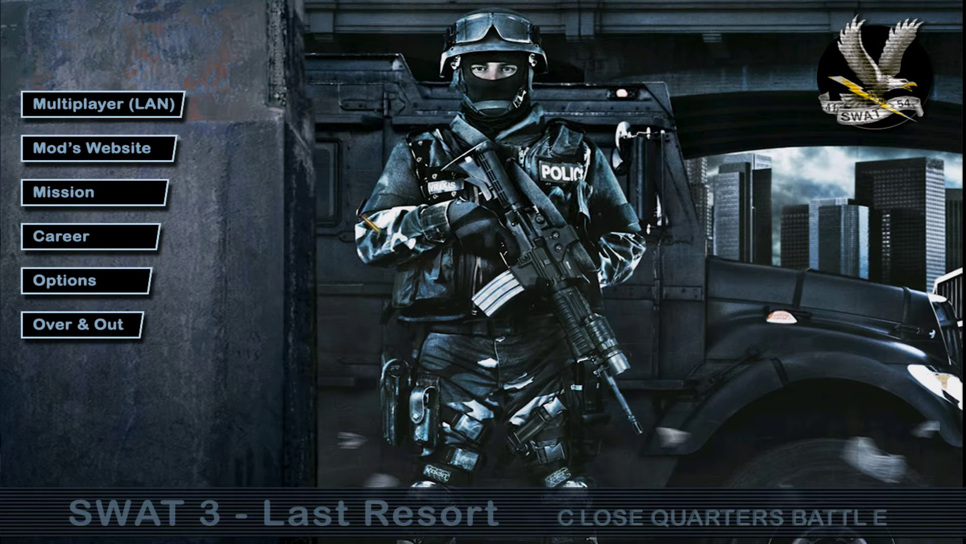
{"action": "left_click", "coordinate": [176, 112]}
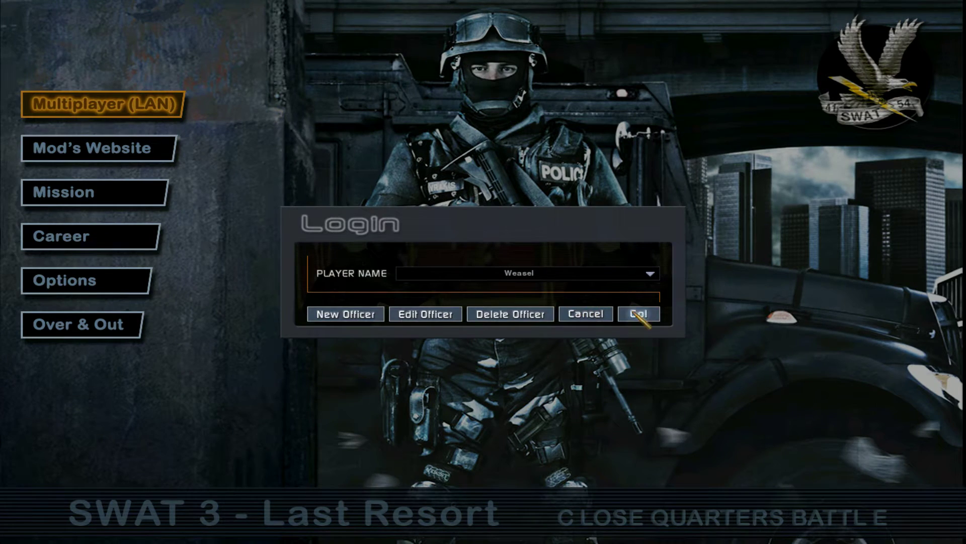
{"action": "left_click", "coordinate": [639, 312]}
{"action": "left_click", "coordinate": [527, 472]}
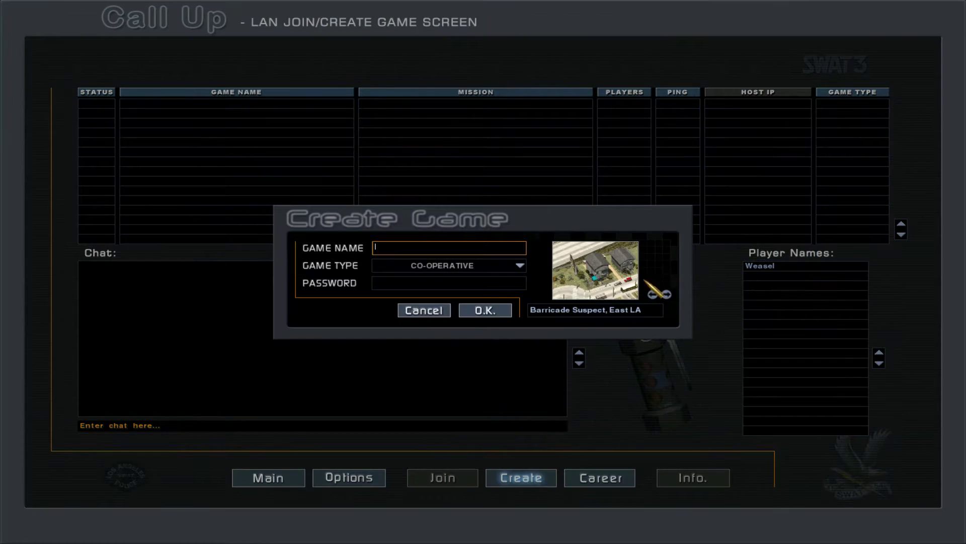
{"action": "left_click", "coordinate": [666, 295]}
{"action": "left_click", "coordinate": [666, 295]}
{"action": "left_click", "coordinate": [485, 310]}
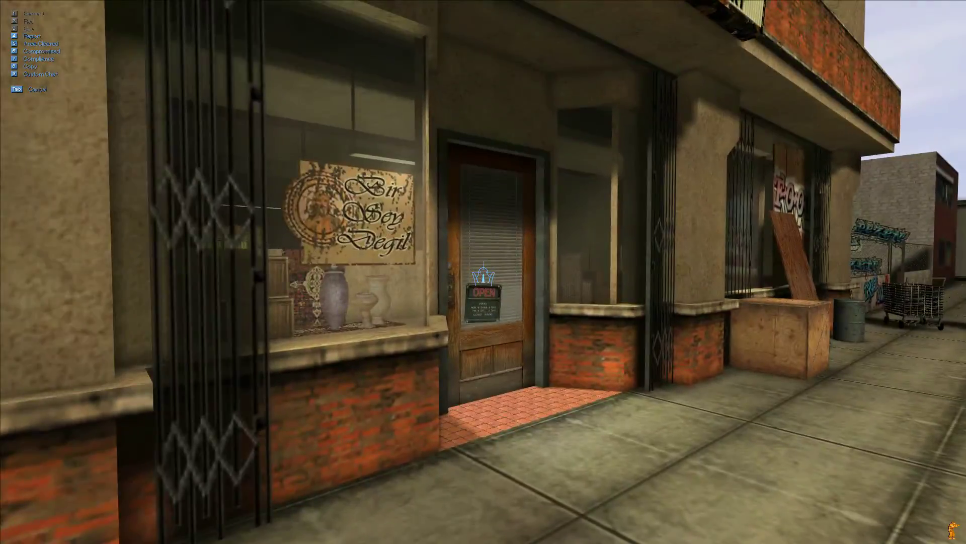
{"action": "key", "text": "Escape"}
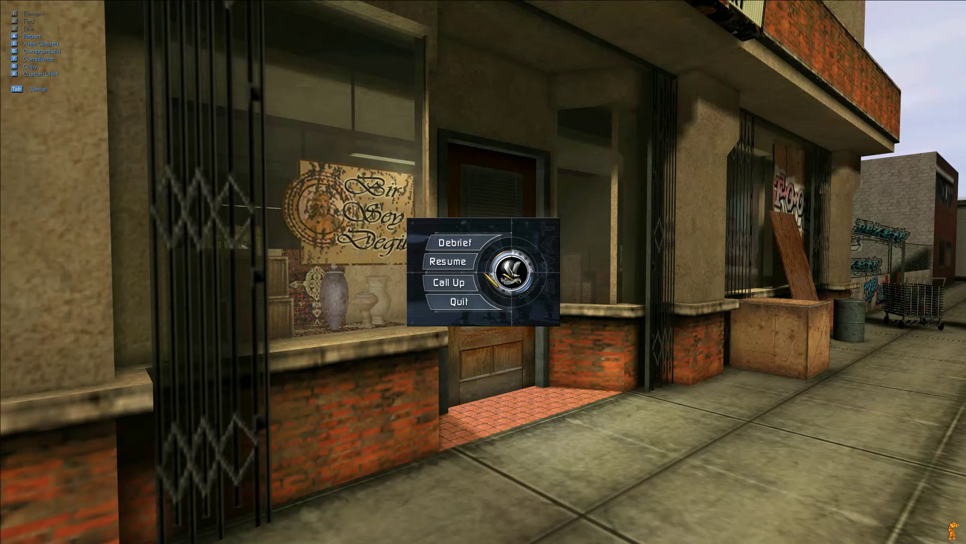
{"action": "left_click", "coordinate": [451, 281]}
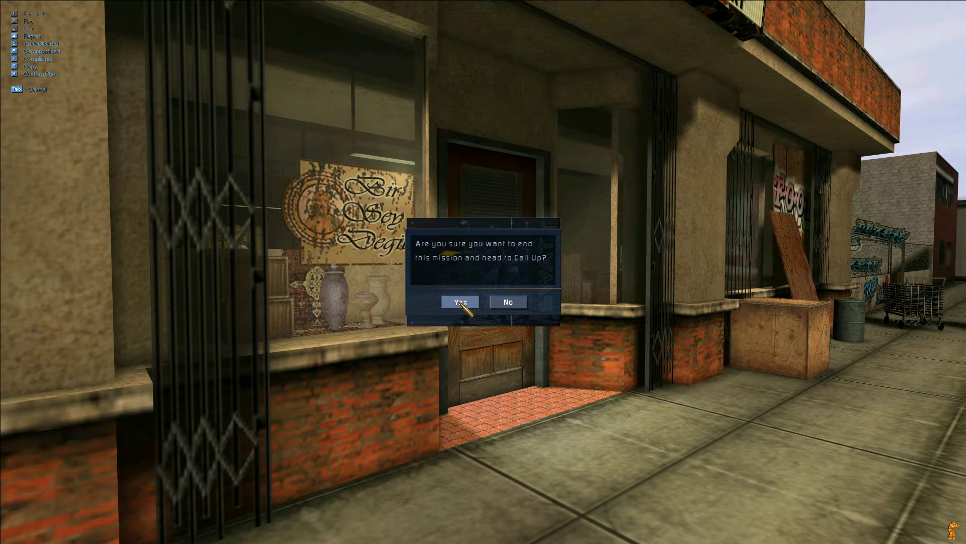
{"action": "left_click", "coordinate": [460, 302]}
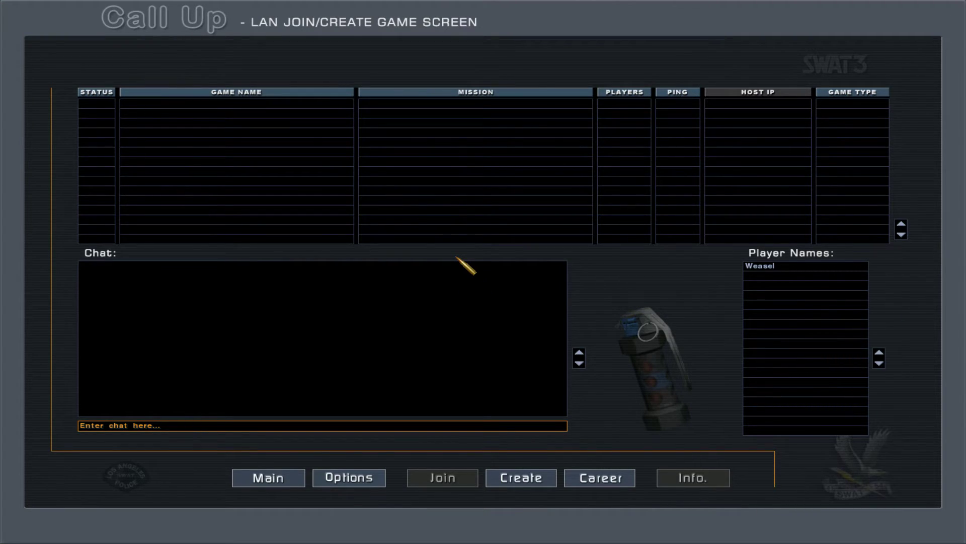
{"action": "left_click", "coordinate": [276, 476]}
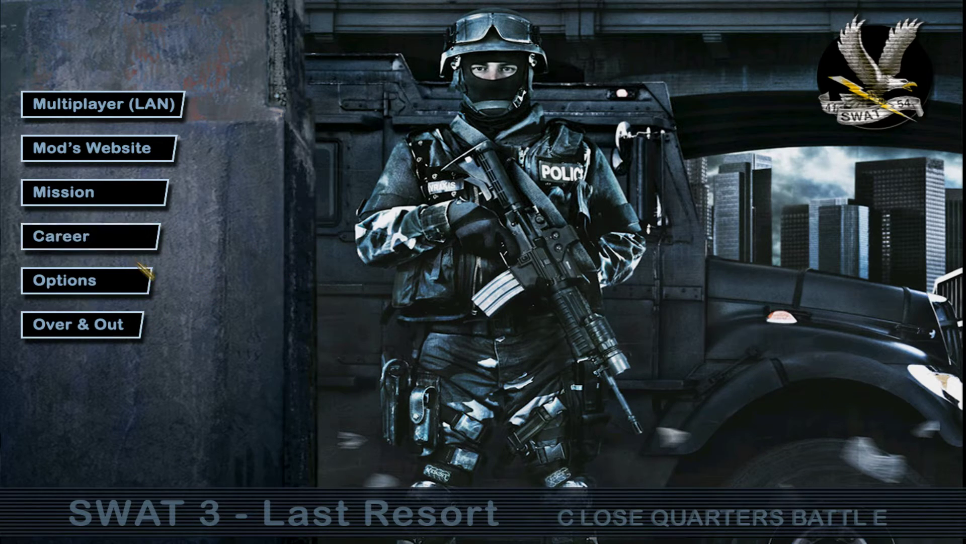
Quit the game, enable the '-window' command-line argument, then save and launch SWAT 3
{"action": "left_click", "coordinate": [136, 318]}
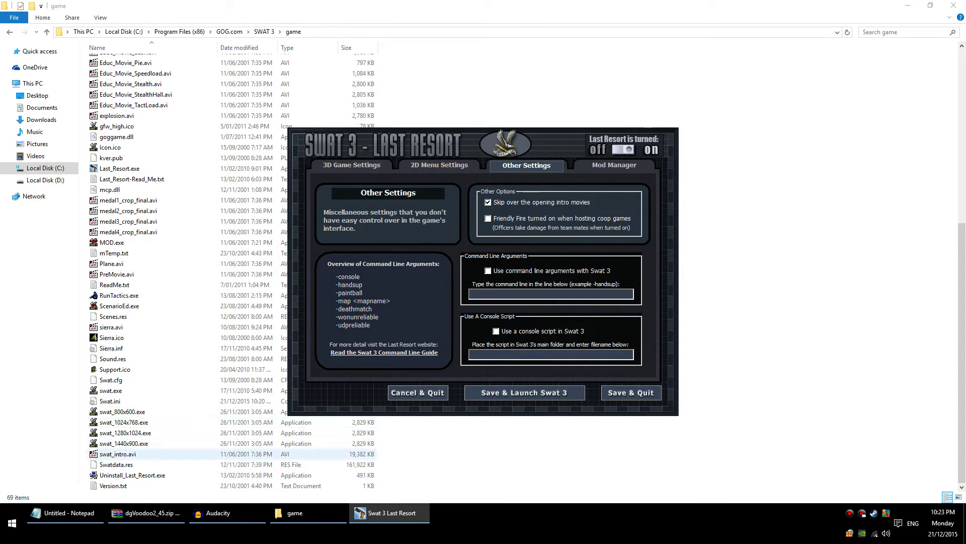
{"action": "left_click", "coordinate": [231, 162]}
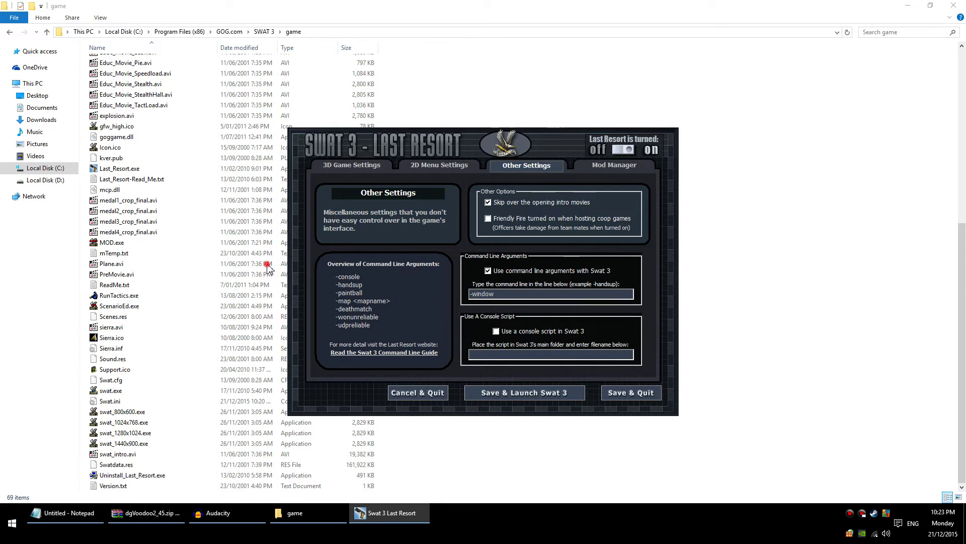
{"action": "left_click", "coordinate": [525, 392]}
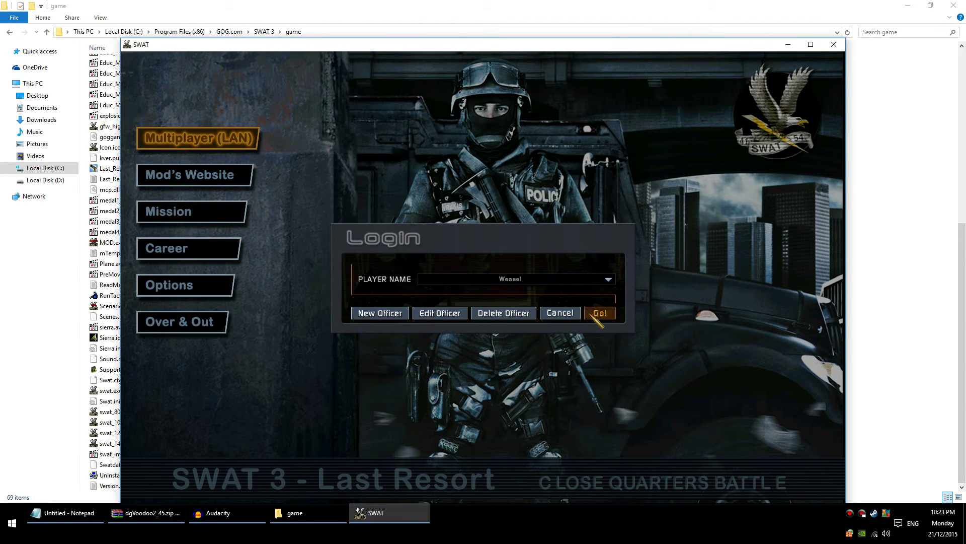
Check the windowed game via the LAN screen, quit it, and reopen Last_Resort.exe
{"action": "left_click", "coordinate": [598, 312]}
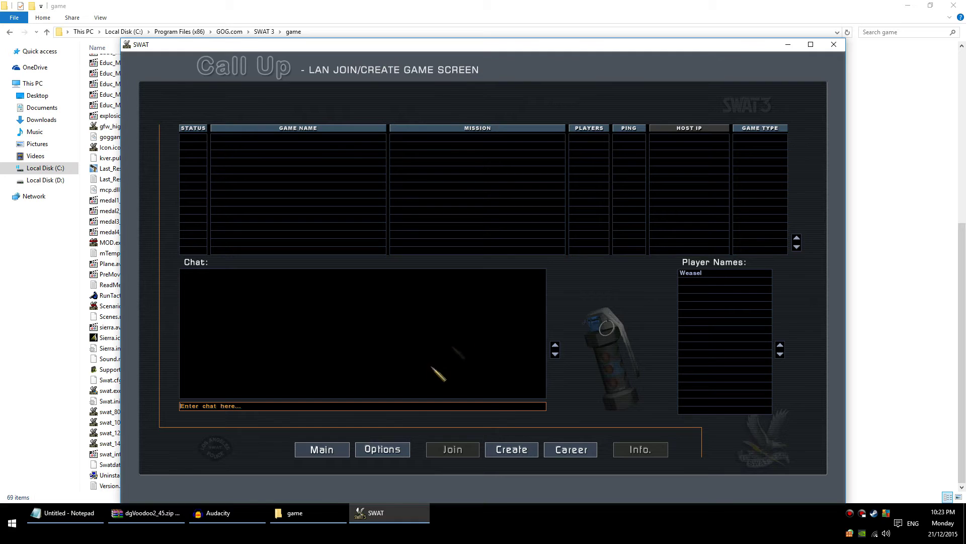
{"action": "left_click", "coordinate": [336, 448]}
{"action": "left_click", "coordinate": [179, 322]}
{"action": "double_click", "coordinate": [139, 169]}
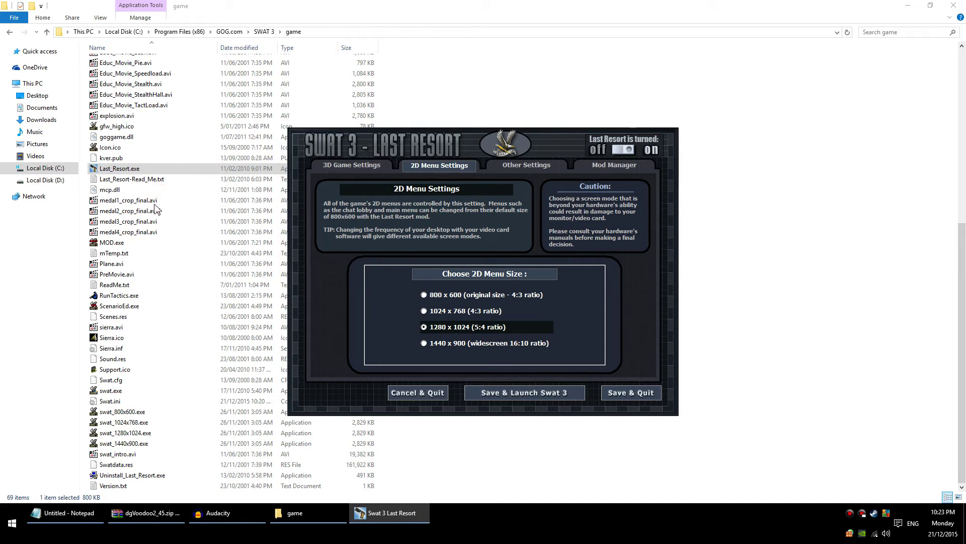
Relaunch SWAT 3 windowed from the launcher, then quit it with Over & Out
{"action": "left_click", "coordinate": [215, 261]}
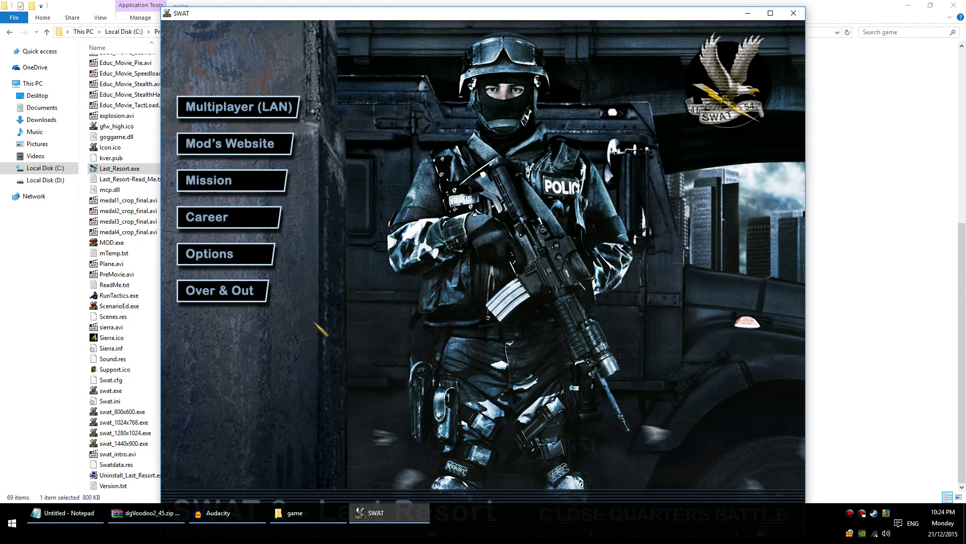
{"action": "left_click", "coordinate": [255, 291]}
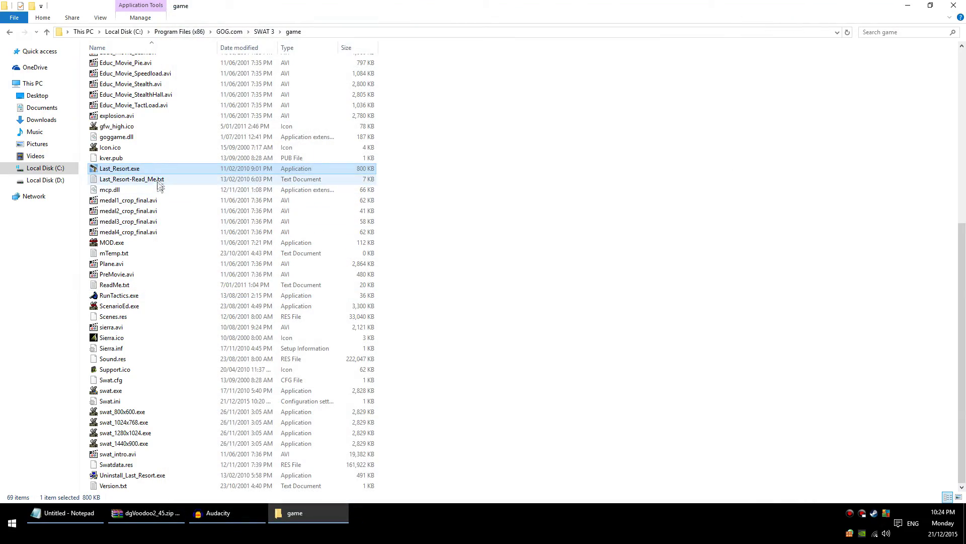